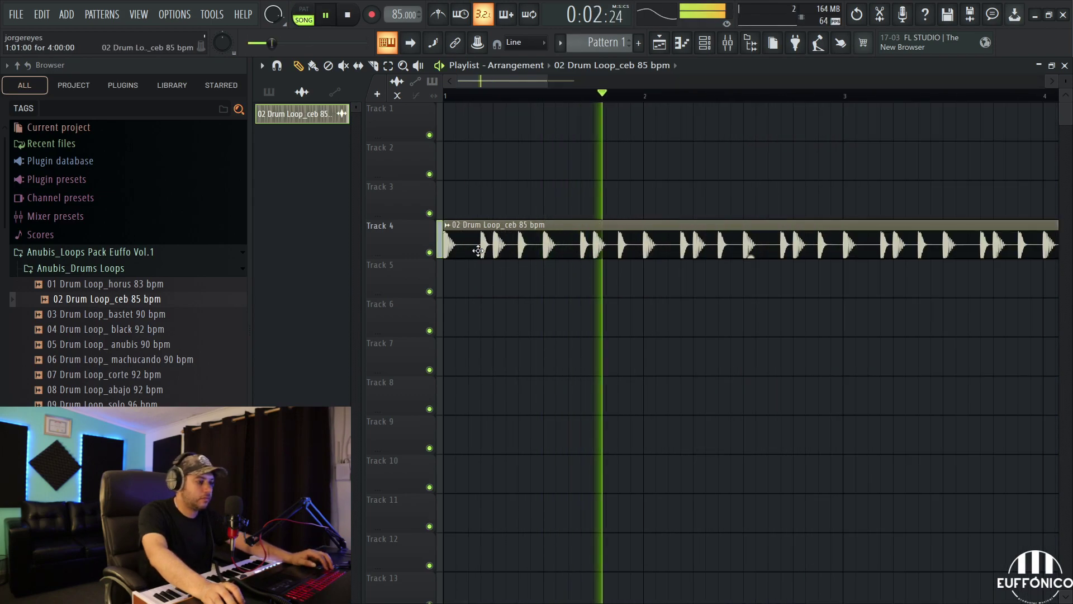
Insert an Emulator II V instrument, load the Molecule Pluck preset, and adjust its VCA envelope attack.
scroll(478, 250, down, 3)
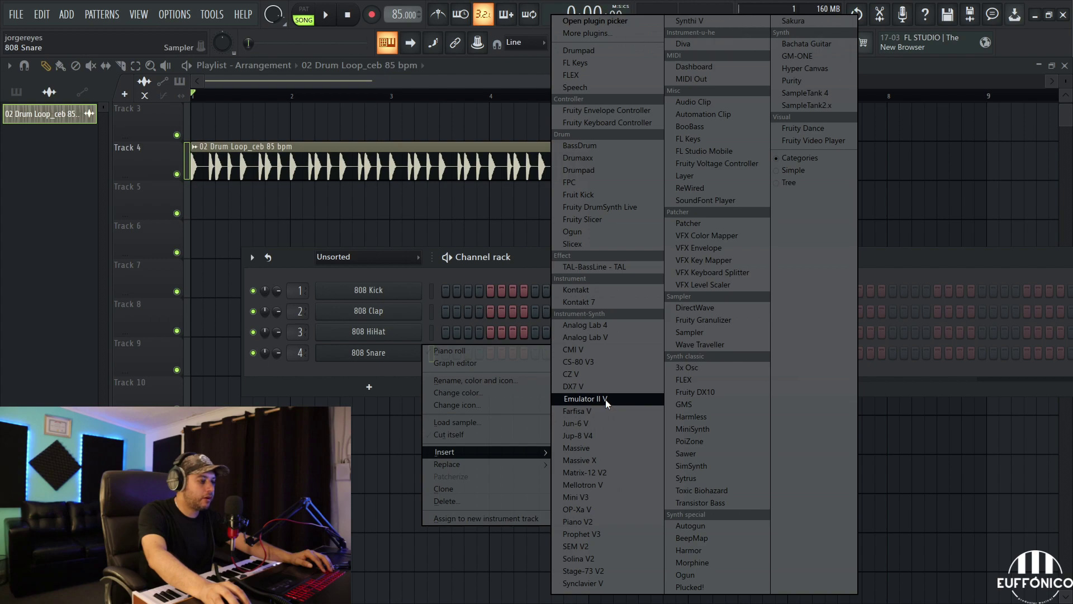
click(606, 399)
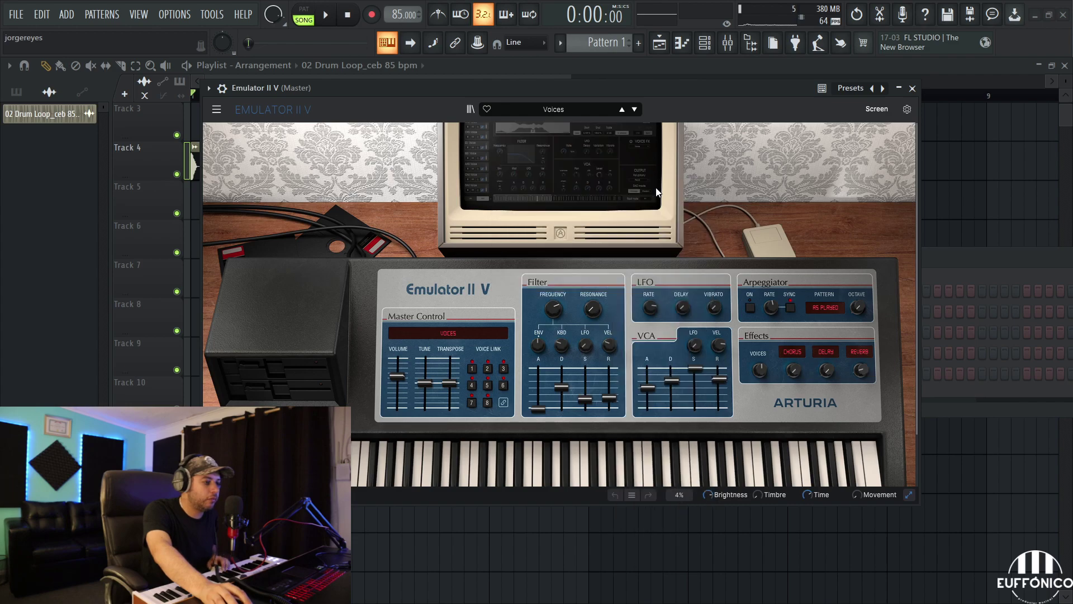
click(656, 187)
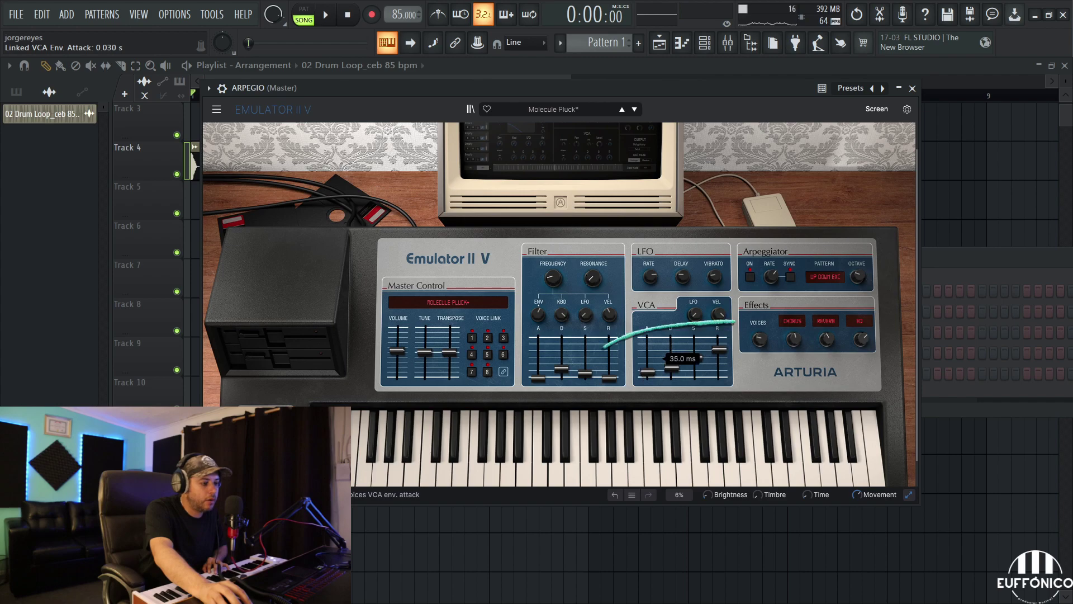
drag(647, 376, 647, 366)
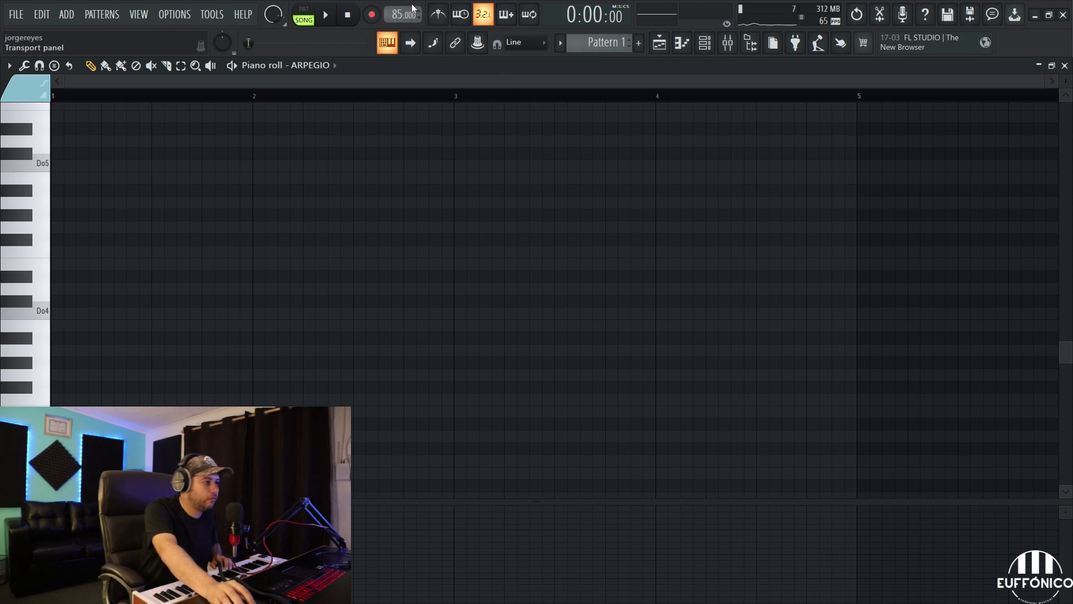
Record a sustained chord progression for the ARPEGIO channel in Pattern 1, starting with a Mi4, Sol4 and Si4 chord.
key(r)
key(space)
scroll(332, 189, up, 1)
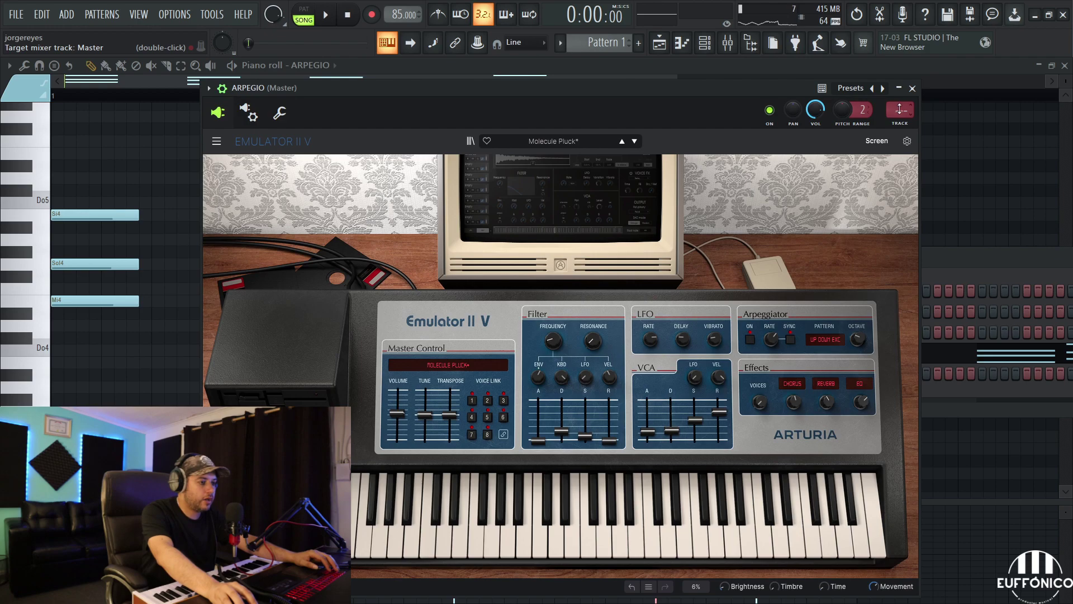
Route the ARPEGIO channel to mixer track 62, SYNTH.
double_click(899, 109)
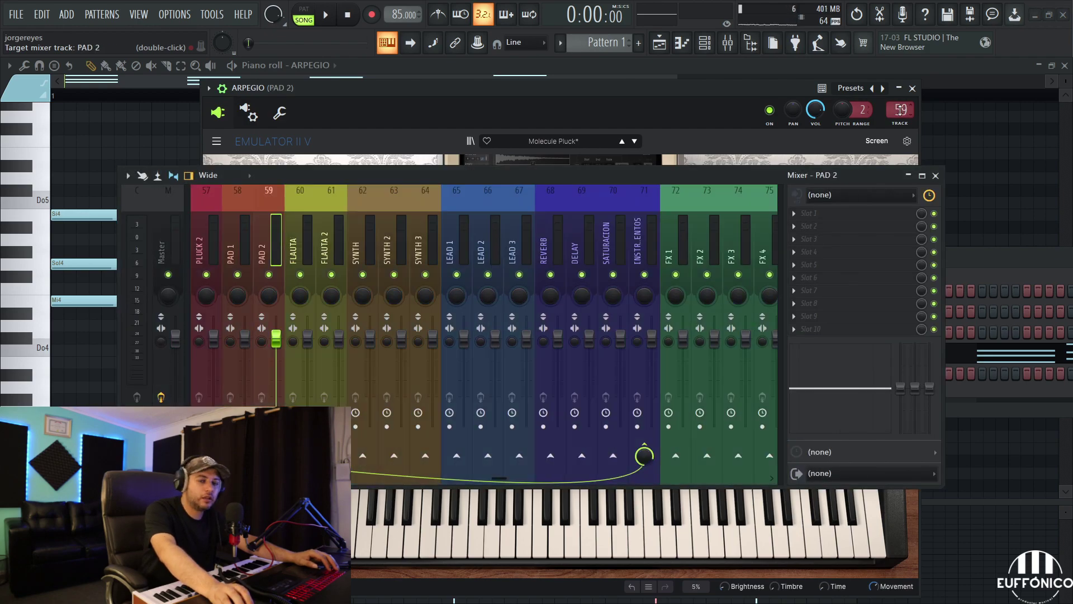
scroll(900, 109, up, 1)
scroll(899, 110, up, 1)
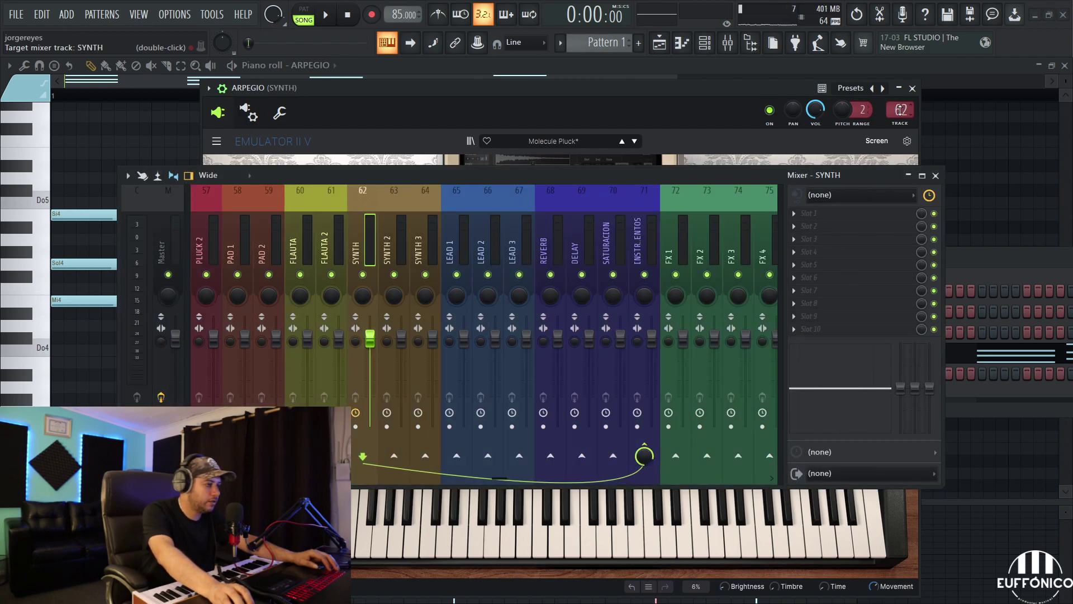
Add Kickstart to the first effect slot of the SYNTH mixer track during playback.
key(space)
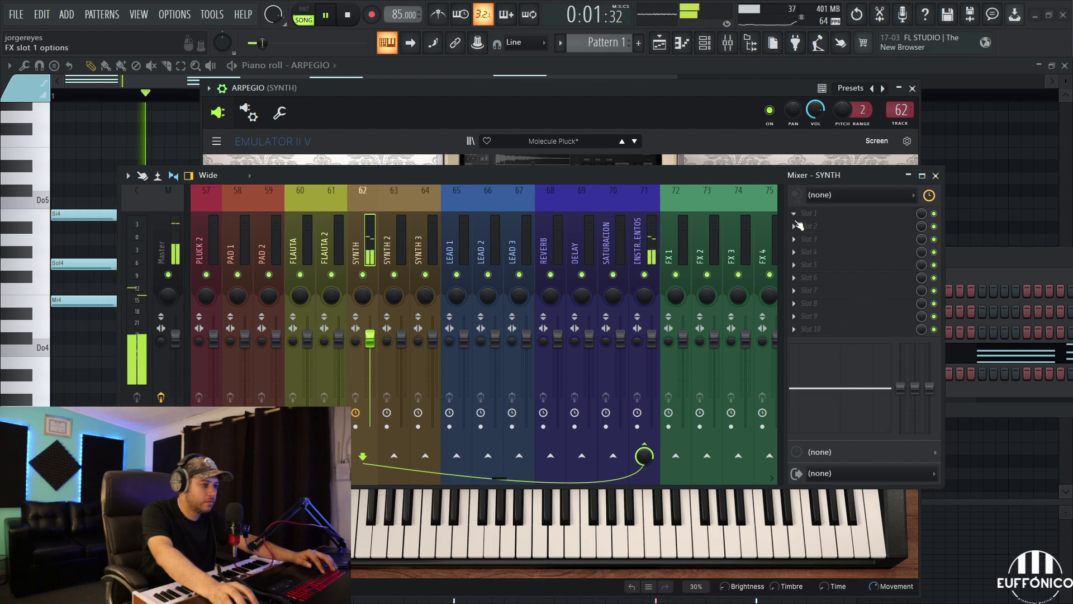
click(790, 212)
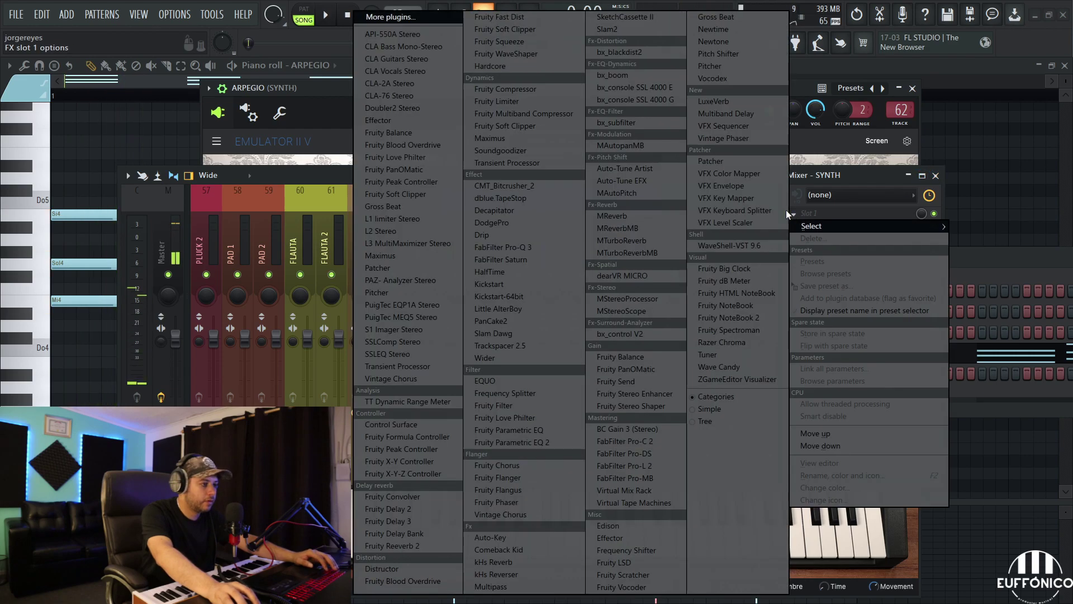
click(511, 285)
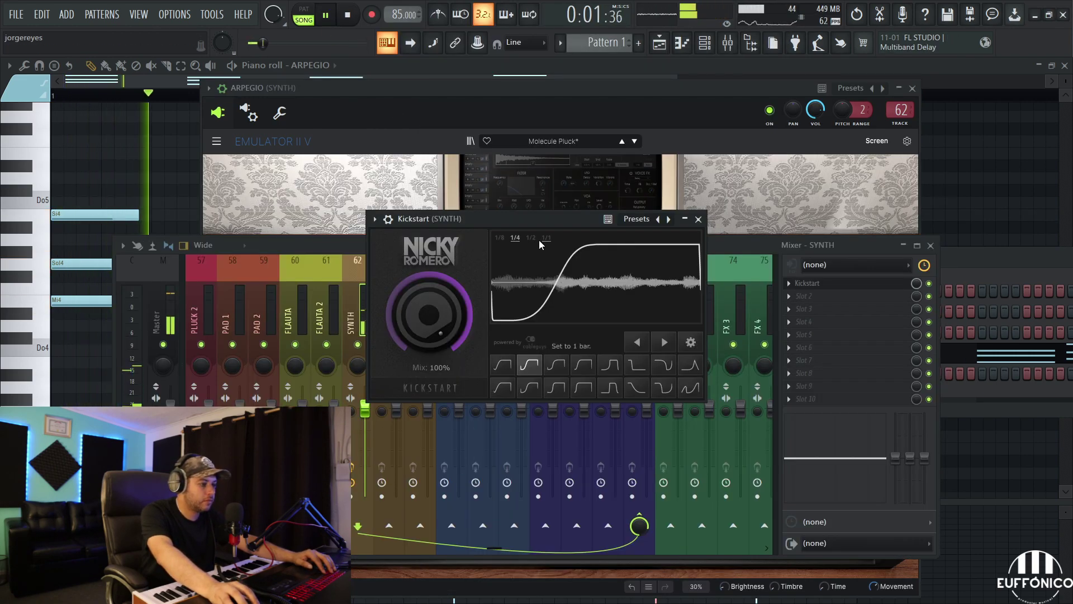
click(698, 219)
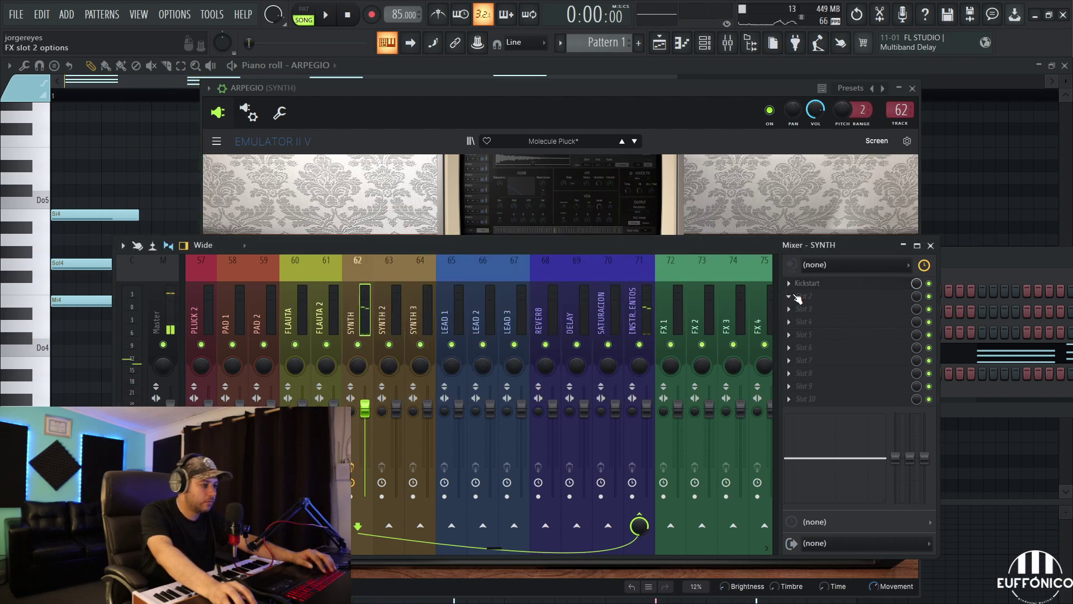
Apply the 30Hz + 18kHz cut mastering preset to Fruity parametric EQ 2 on the SYNTH track.
click(137, 242)
mouse_move(153, 294)
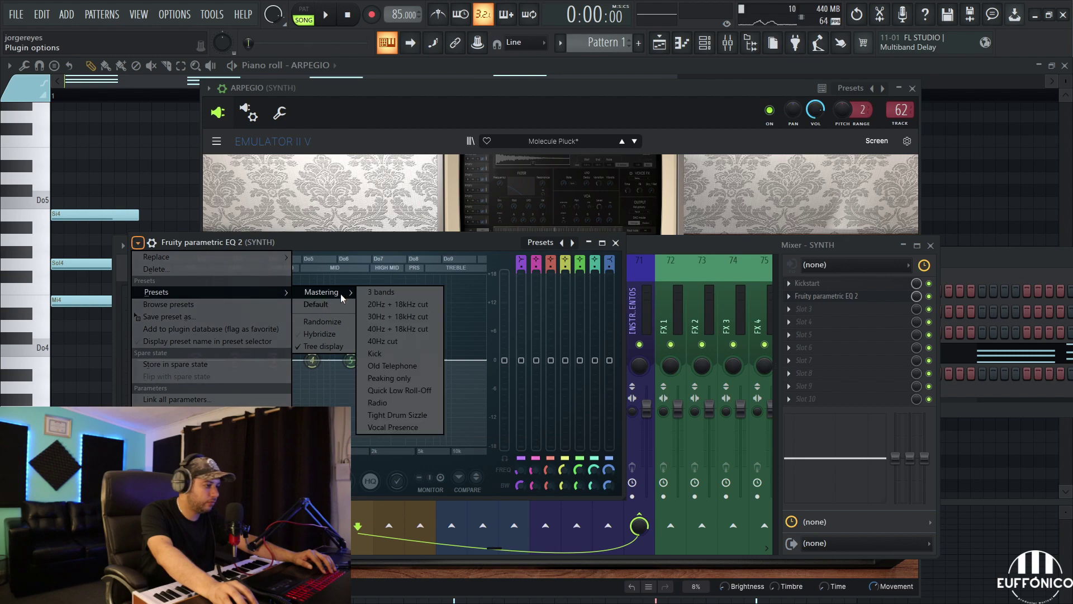
click(386, 317)
Shape the EQ's low cut and bring the low-pass band to about 8607 Hz while playing the arpeggio.
key(space)
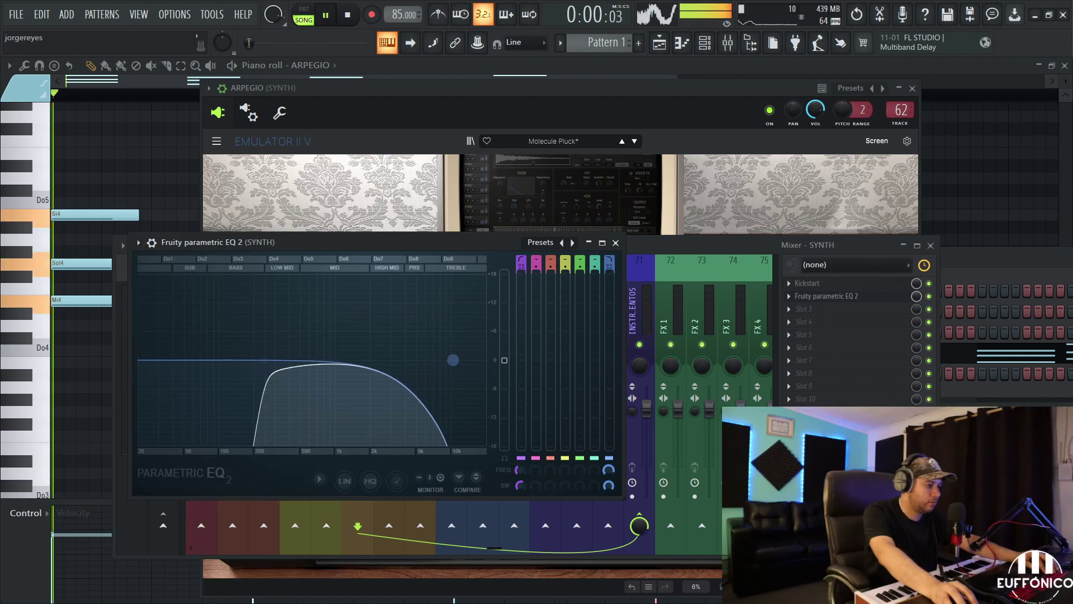
scroll(266, 361, up, 3)
drag(266, 361, 251, 360)
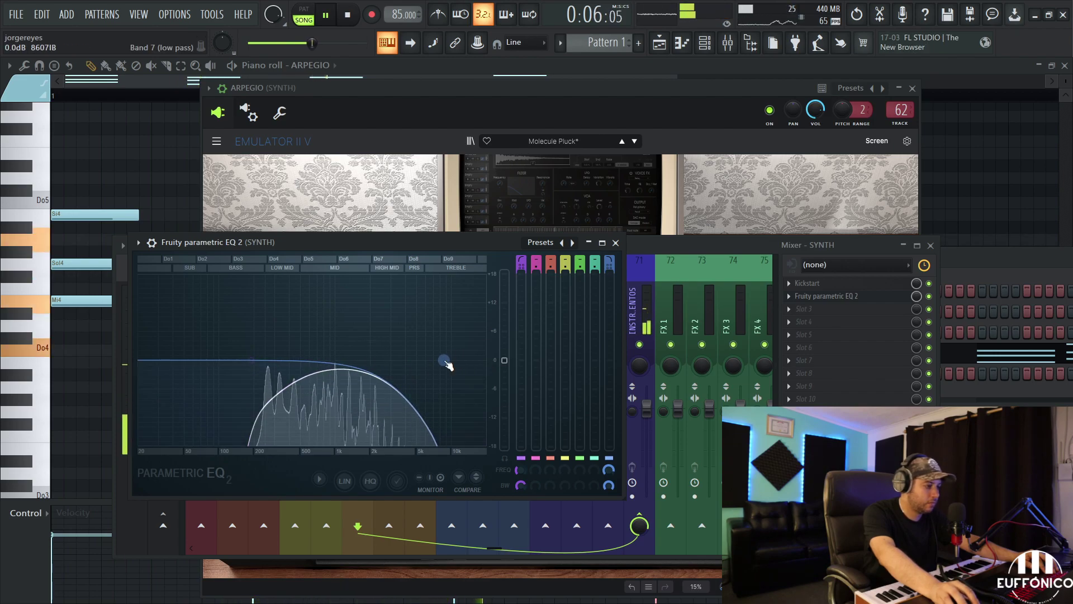
key(space)
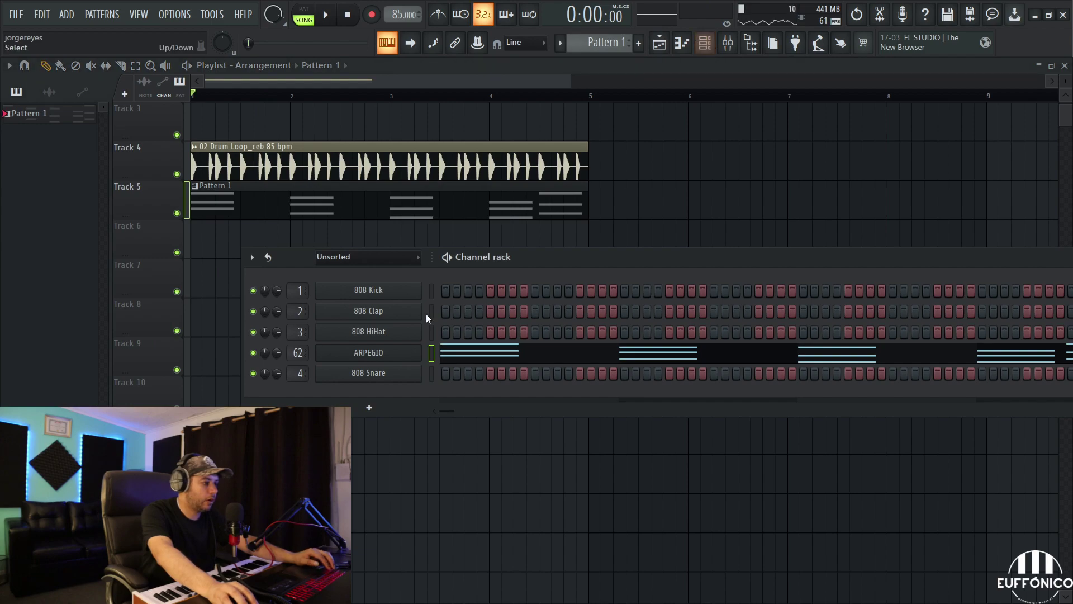
Set up a second Emulator II V channel, ARPEGIO #2, with the Kalimba preset and shorten its VCA release.
click(366, 356)
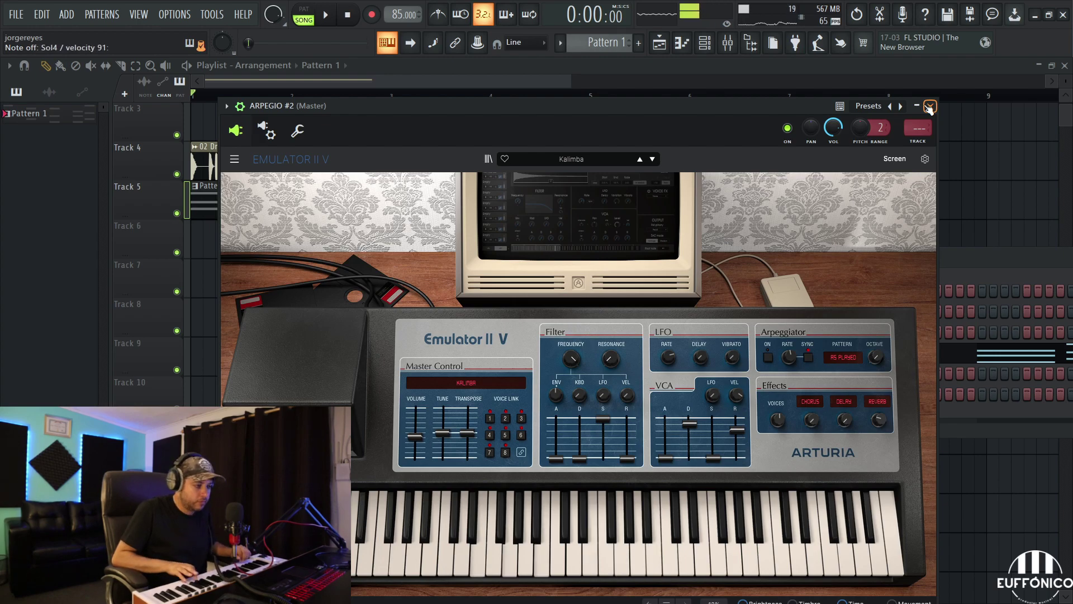
drag(737, 430, 737, 441)
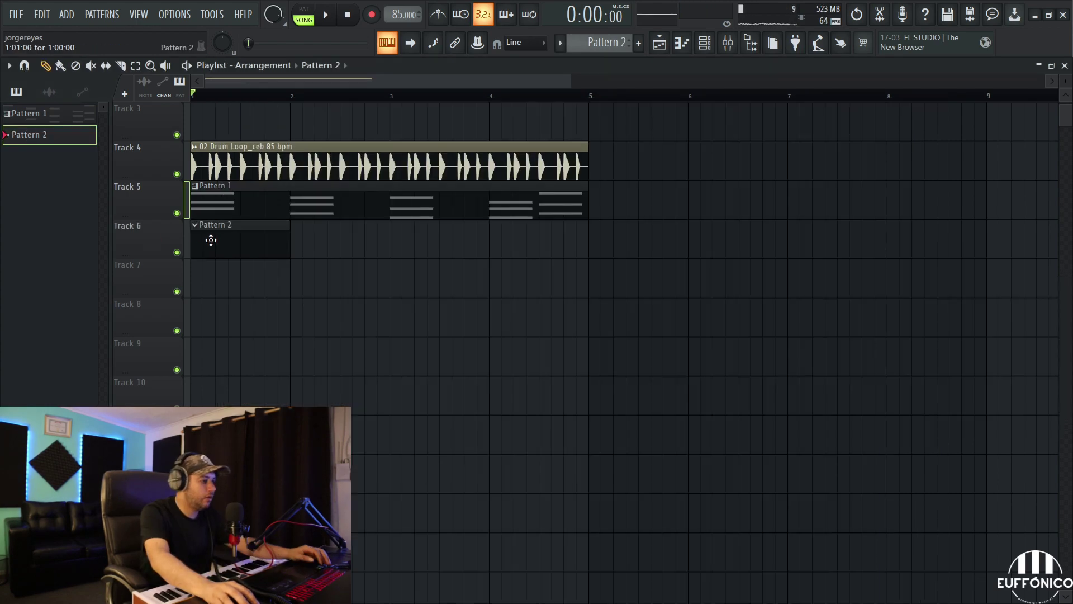
Record short repeated kalimba chords over four bars in Pattern 2 on Track 6, quantize them and play them back.
double_click(210, 240)
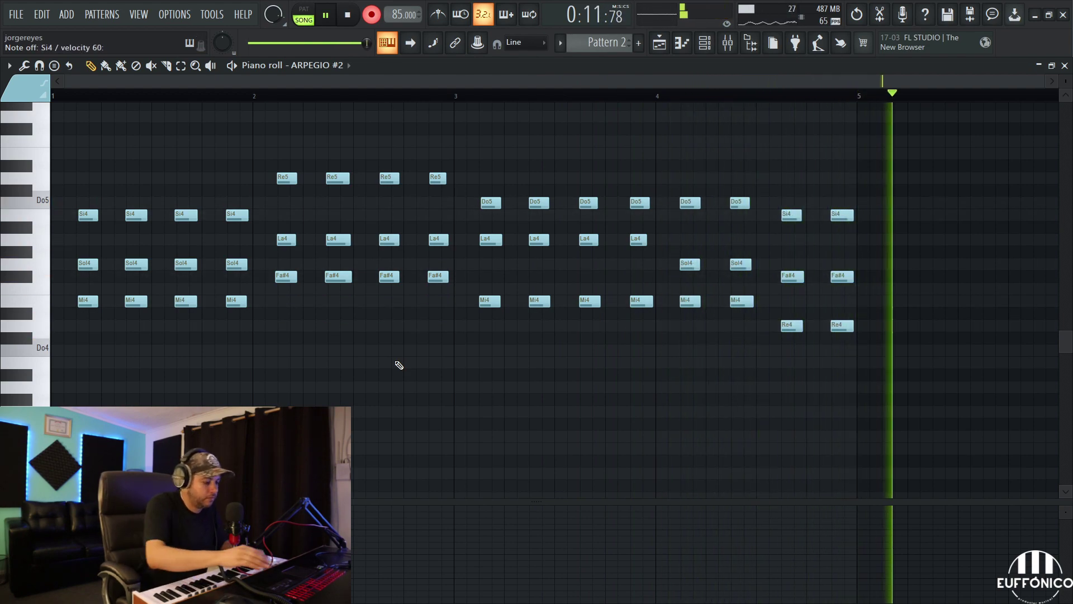
key(space)
key(alt+q)
click(609, 394)
key(space)
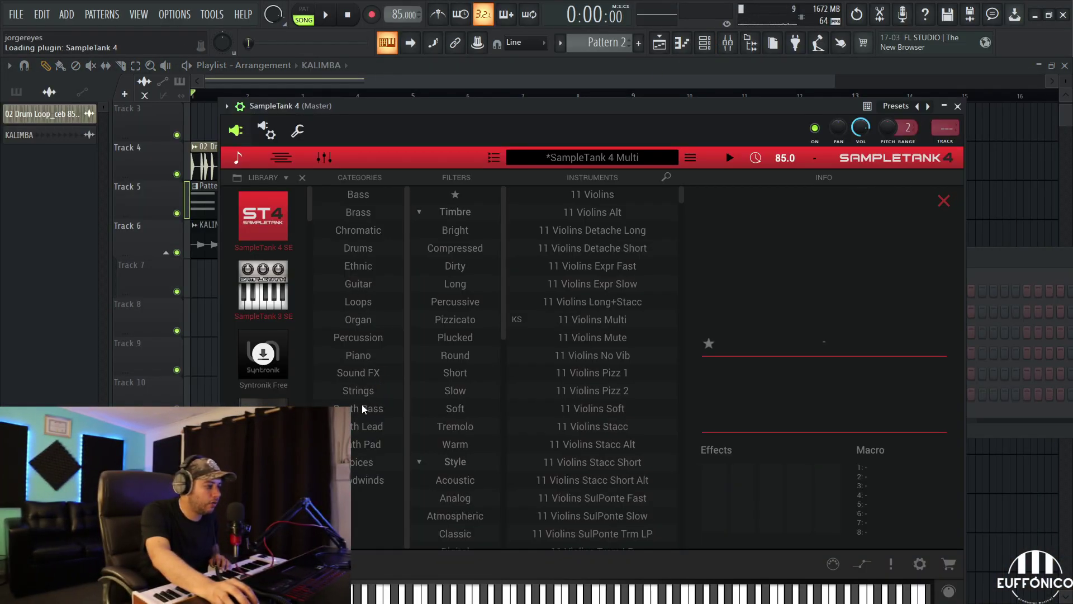
Load an instrument from the Strings category in SampleTank 4.
click(362, 391)
scroll(593, 358, down, 8)
click(609, 334)
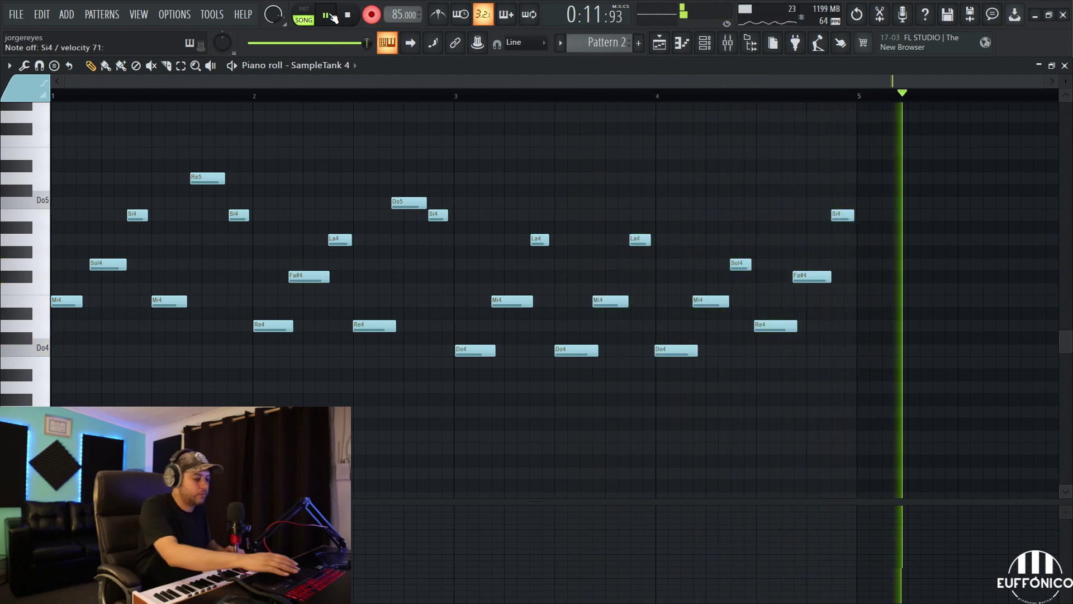
Finish recording the four-bar SampleTank 4 melody in Pattern 2, quantize its notes and play it back.
click(331, 16)
key(alt+q)
click(599, 395)
key(space)
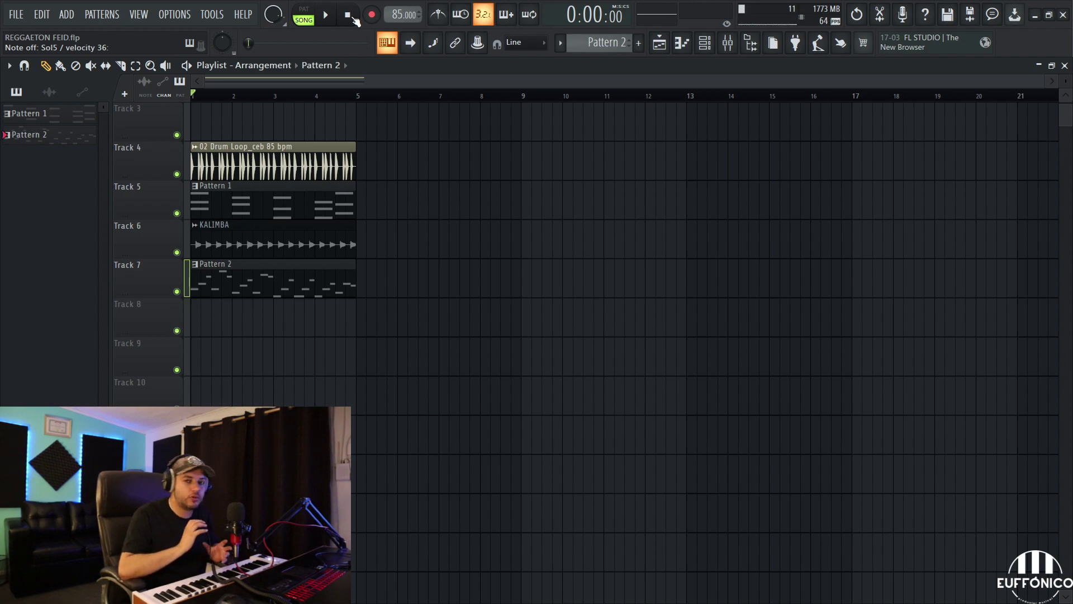
Record a sparse four-bar Massive X melody in Pattern 3 on Track 8, starting on Mi5 and ending on Sol5.
drag(241, 316, 170, 306)
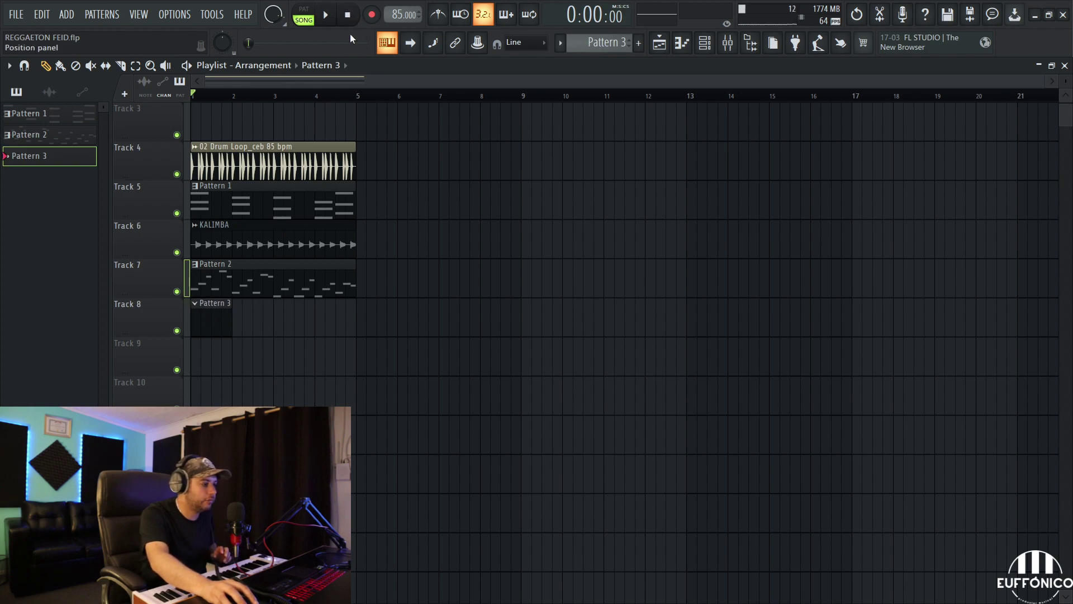
key(F7)
key(r)
key(space)
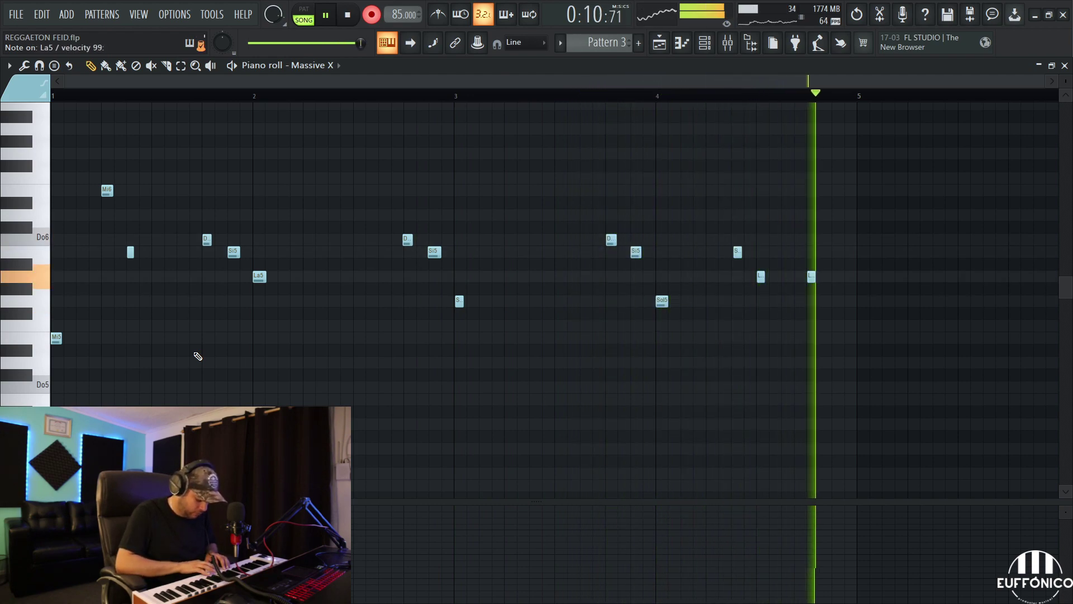
key(space)
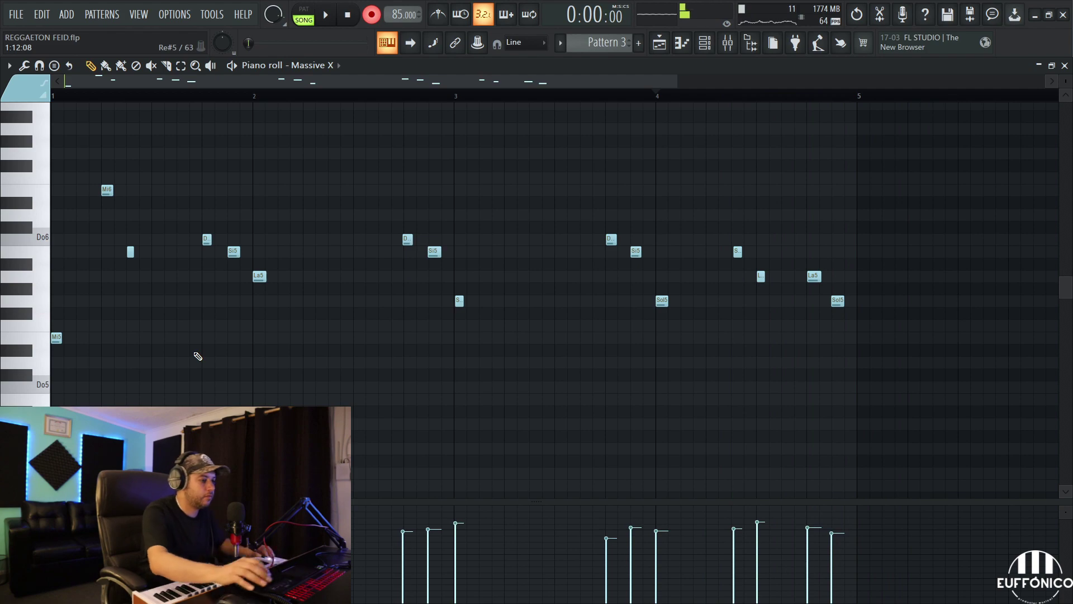
Quantize the recorded Massive X notes and play the result back.
key(alt+q)
click(610, 393)
key(space)
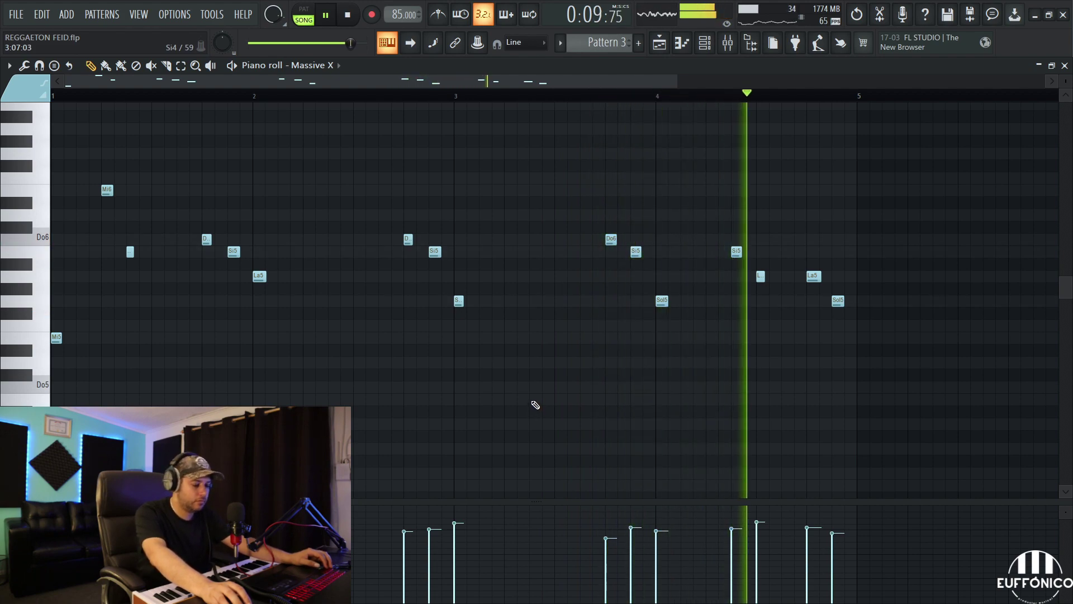
key(space)
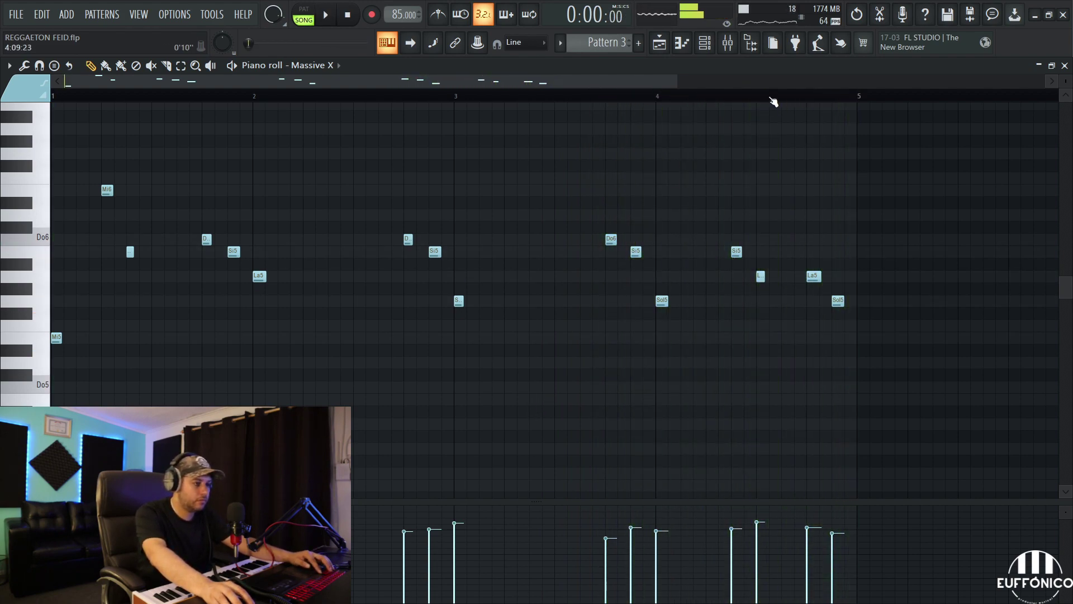
Return to the playlist and save the project.
scroll(774, 97, down, 1)
click(659, 42)
click(16, 15)
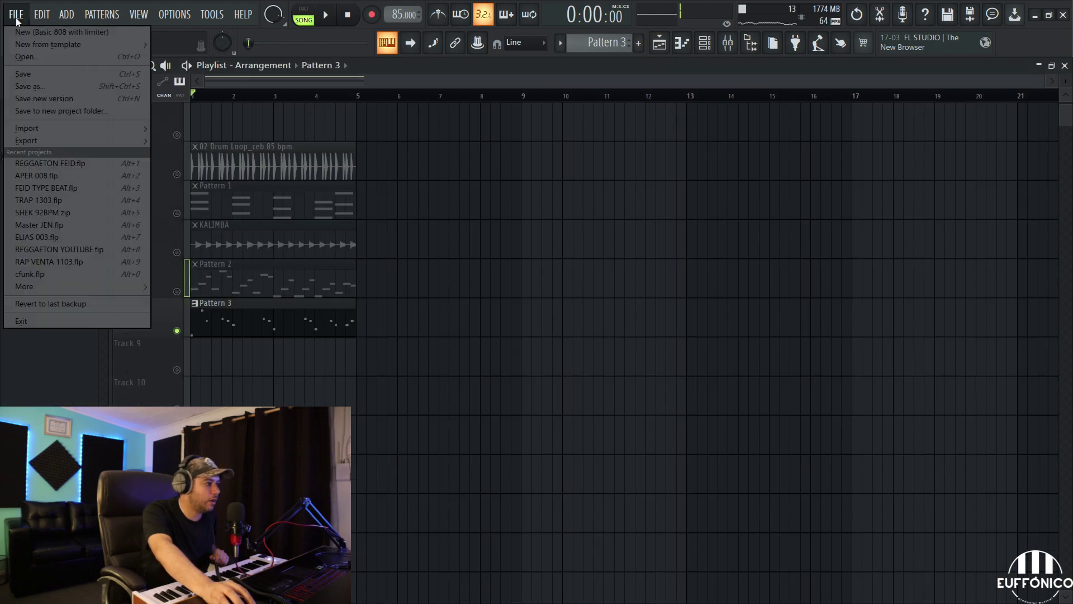
click(38, 73)
Record a four-bar bass line in Pattern 4 with two notes per bar: Mi3, Re3, La3, then Do4 and Si3.
key(F6)
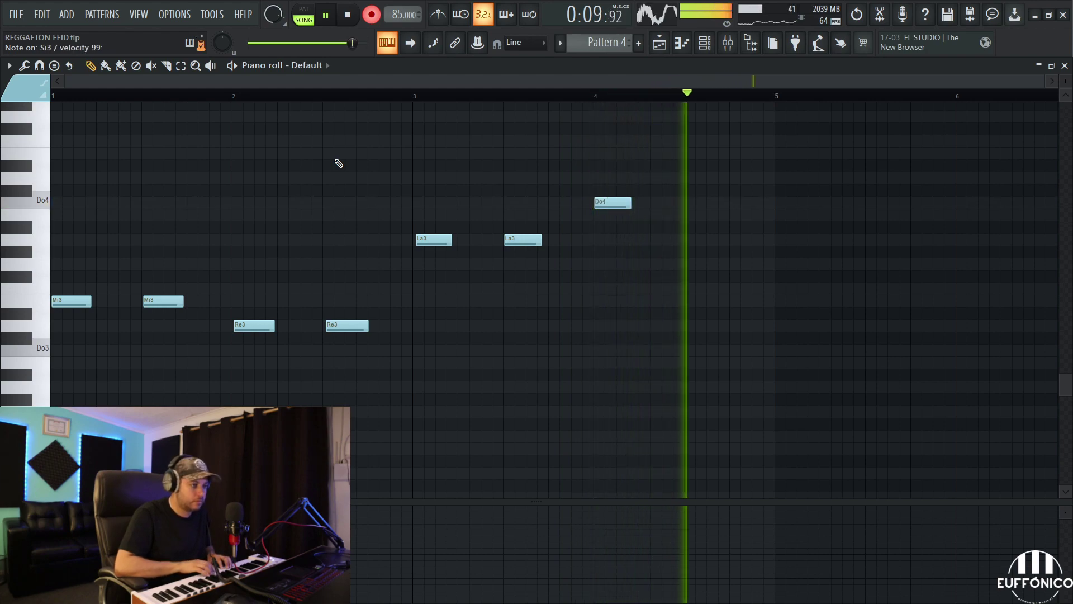
key(space)
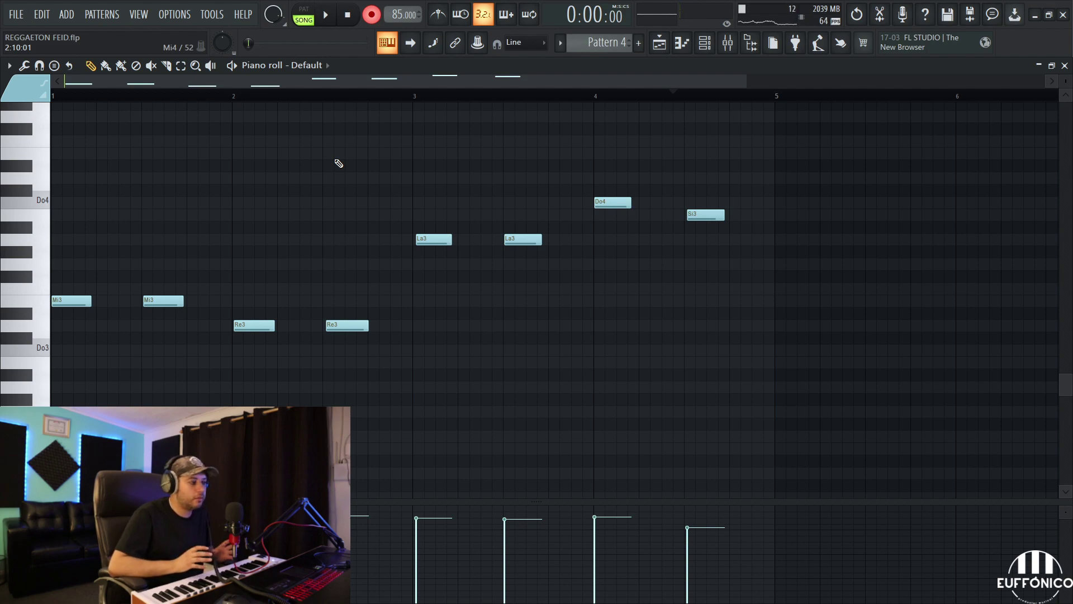
Add a short Si3 note just before the second Mi3 in bar 1 and listen to the bass line.
ctrl+scroll(139, 325, up, 2)
scroll(139, 325, up, 1)
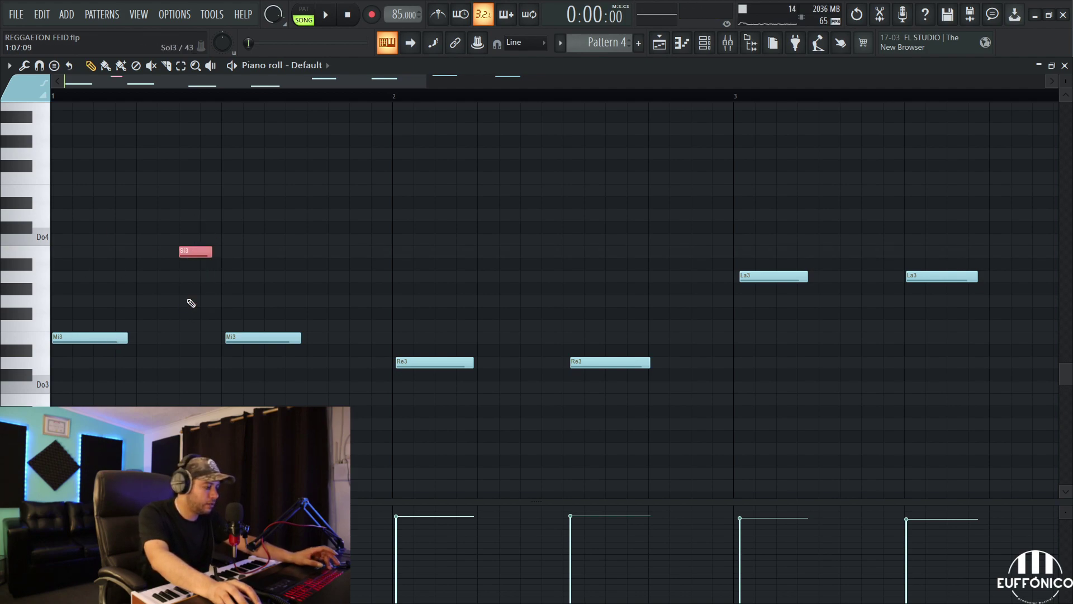
click(235, 289)
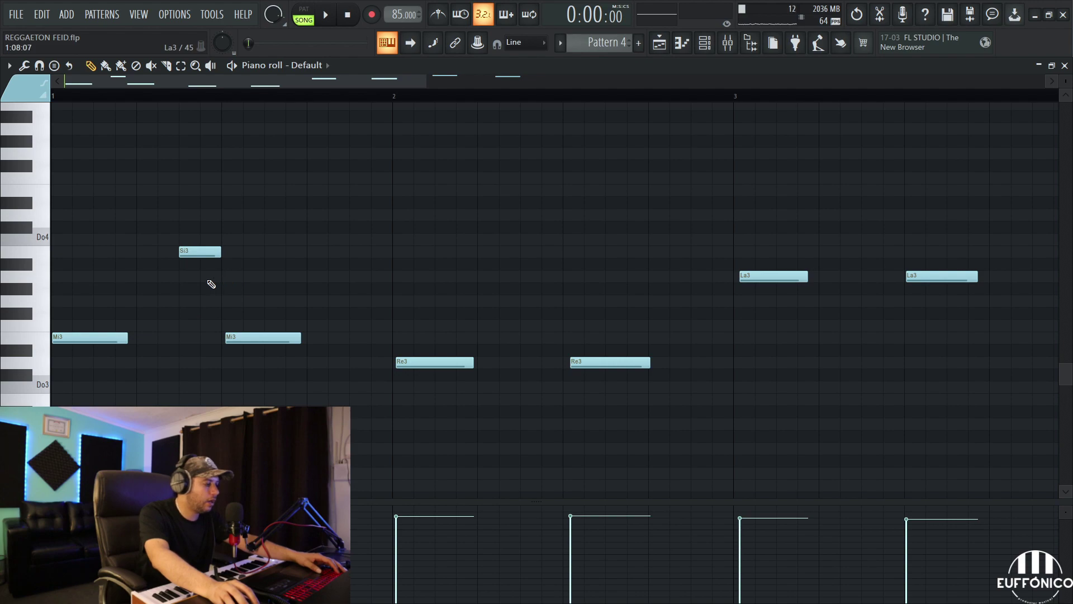
key(space)
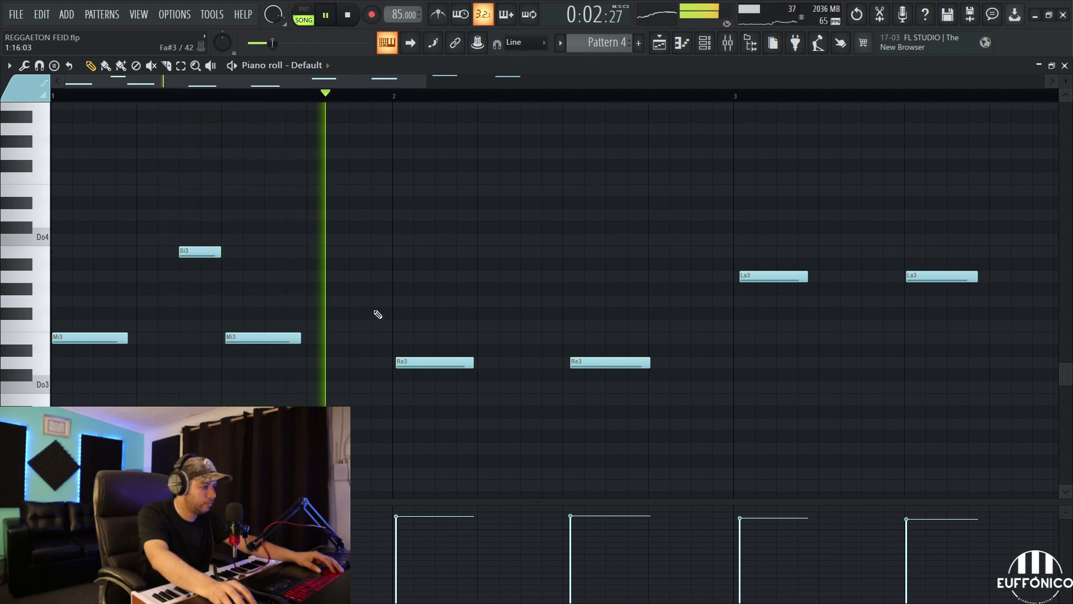
Add short La3 notes at the end of bar 1 and right after the first Re3 in bar 2.
click(352, 277)
drag(373, 284, 381, 314)
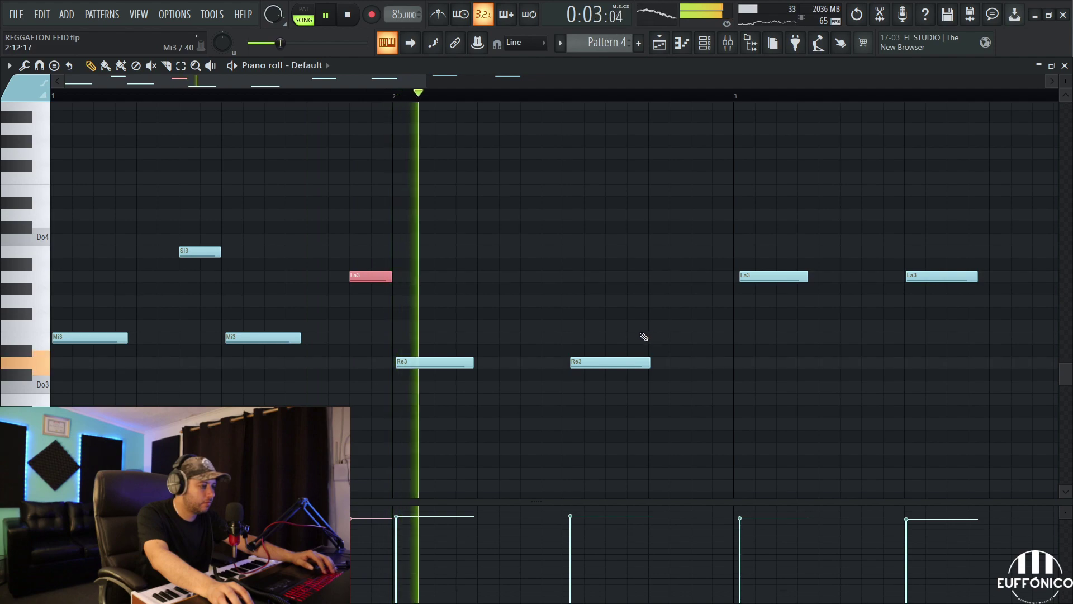
key(space)
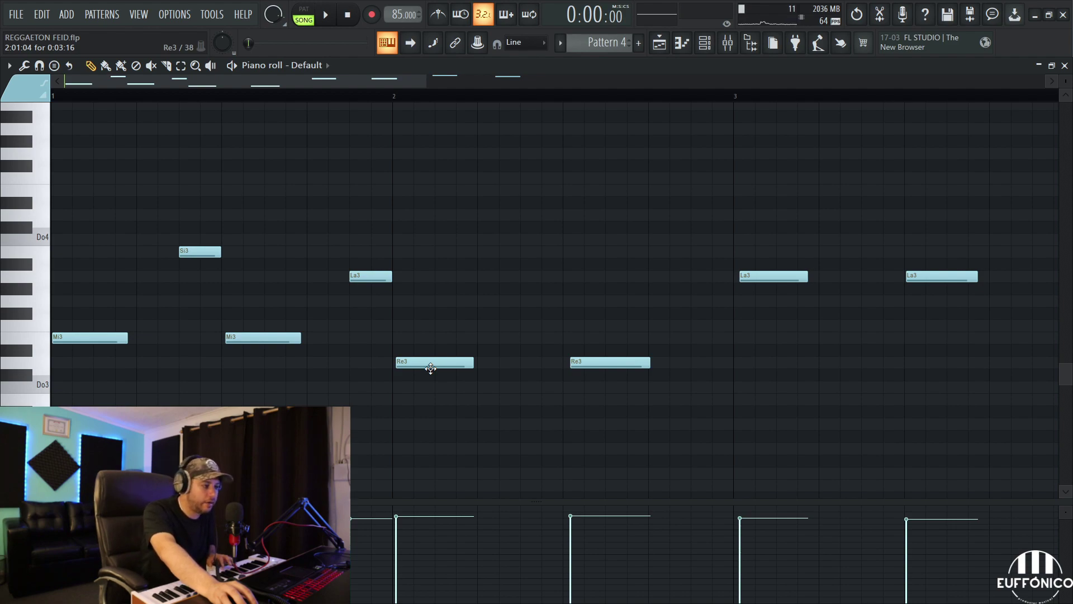
click(475, 280)
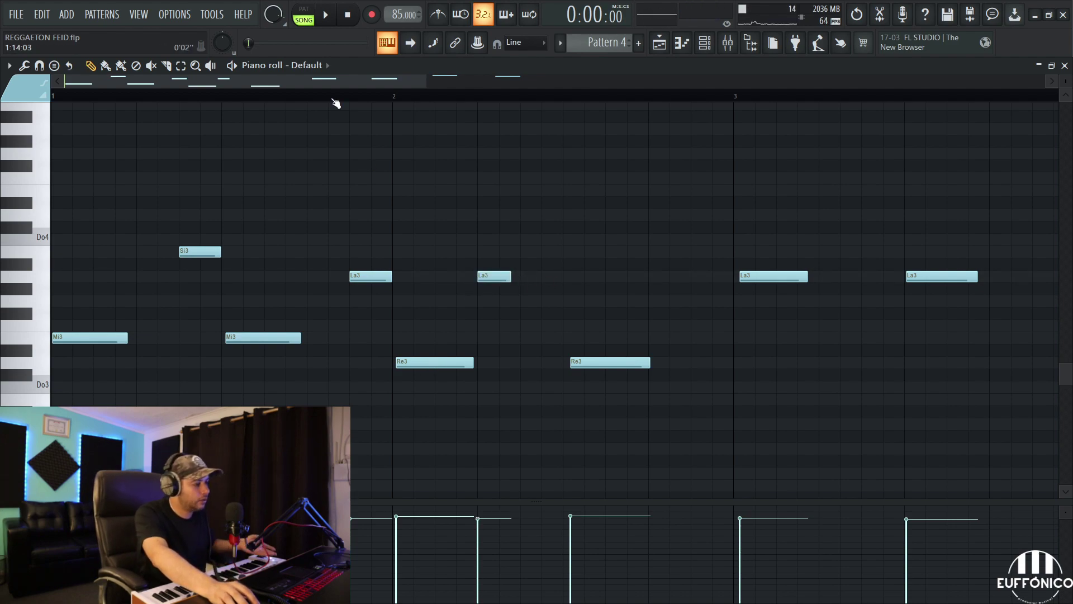
Add short La3 and Sol3 notes at the end of bar 2, lengthen the La3 after the first Re3, and listen.
key(space)
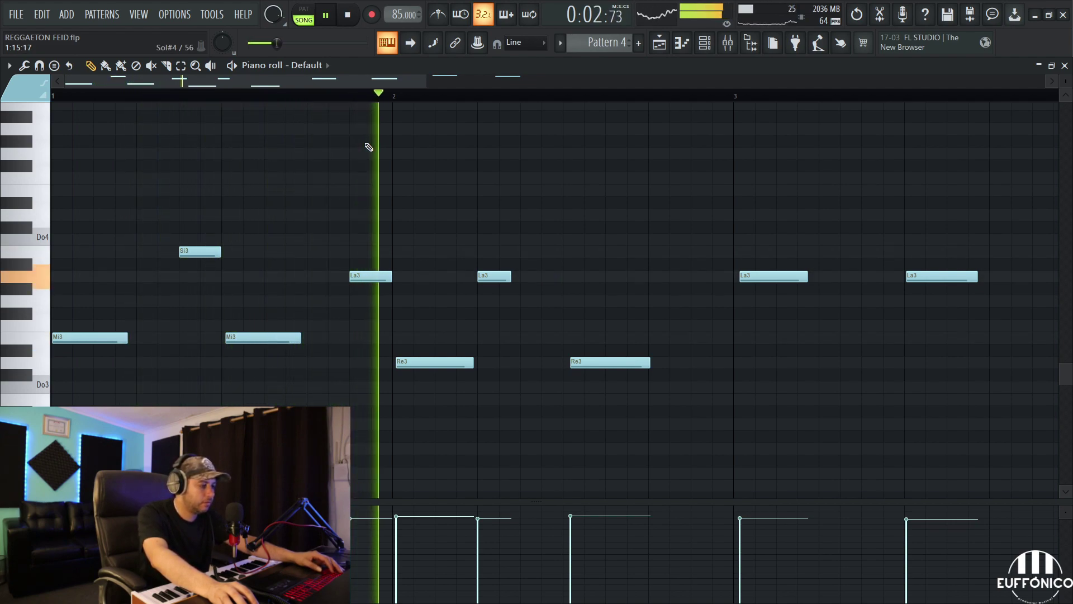
click(649, 275)
drag(510, 276, 520, 276)
drag(681, 276, 691, 276)
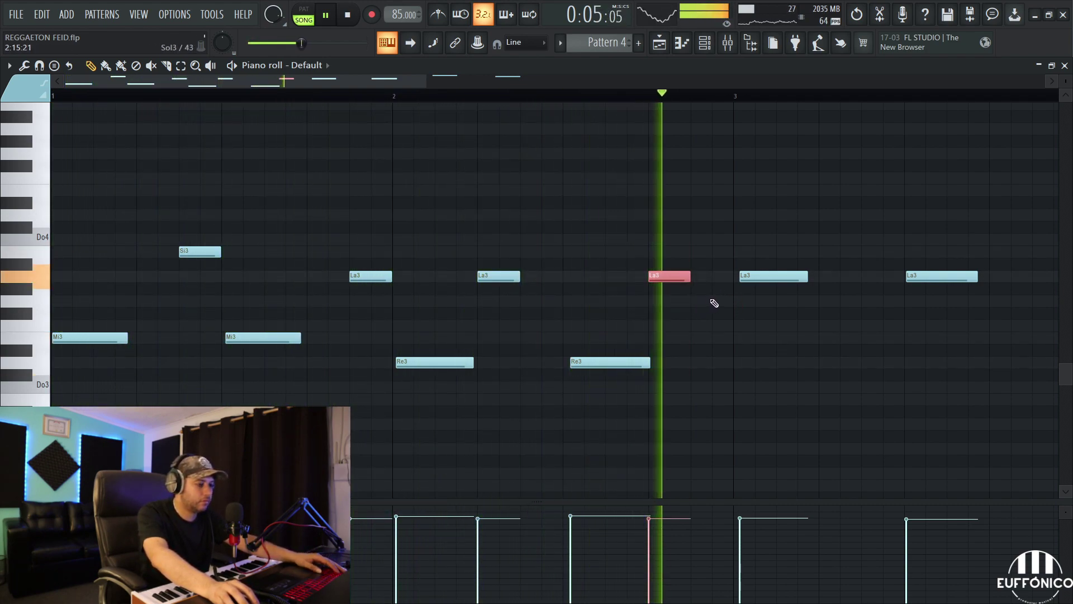
key(space)
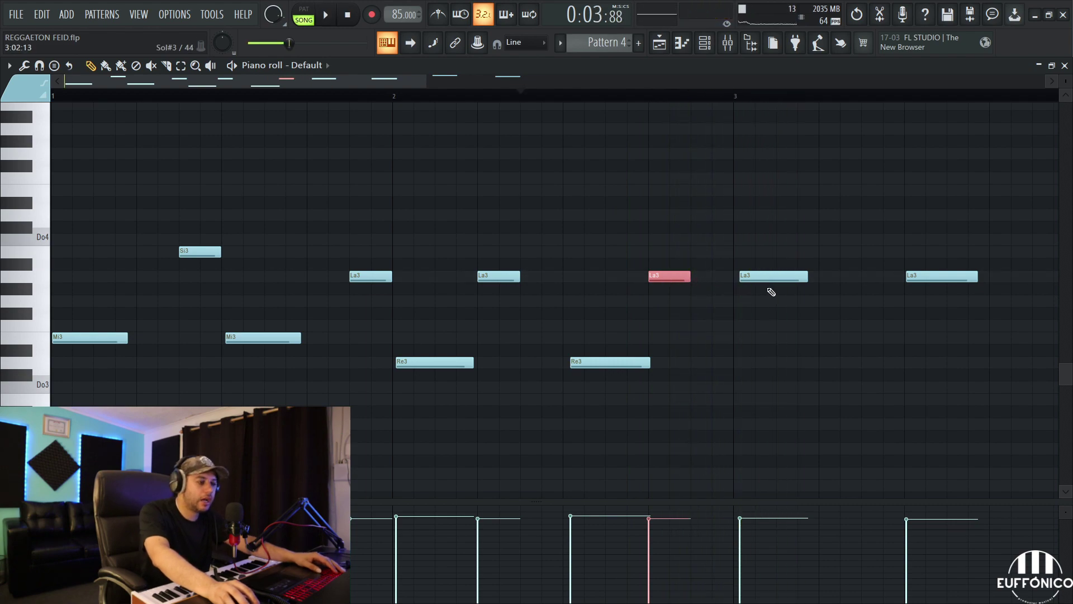
click(696, 301)
key(space)
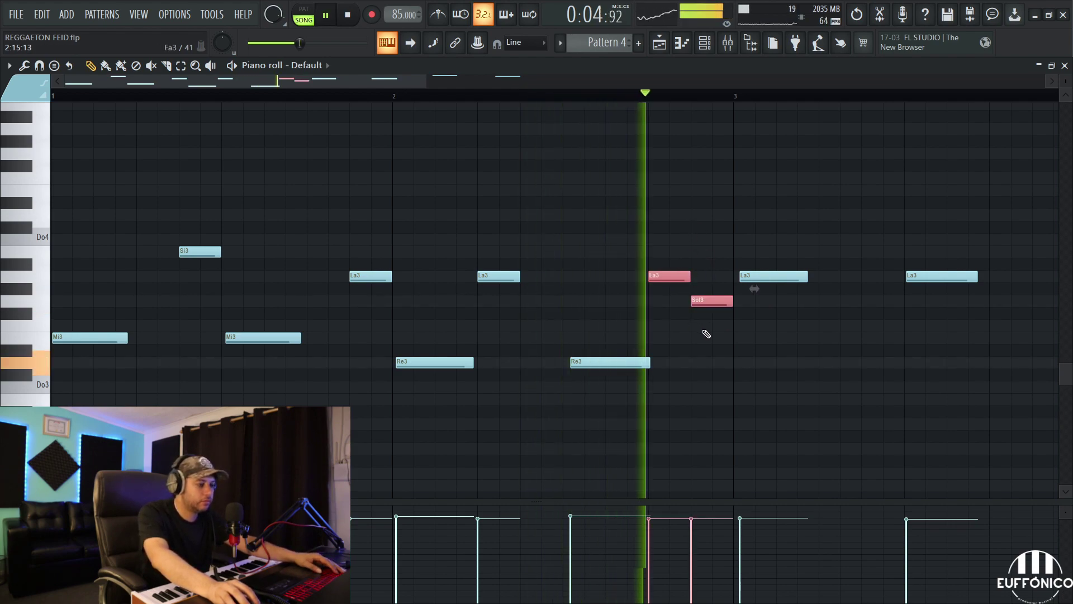
key(space)
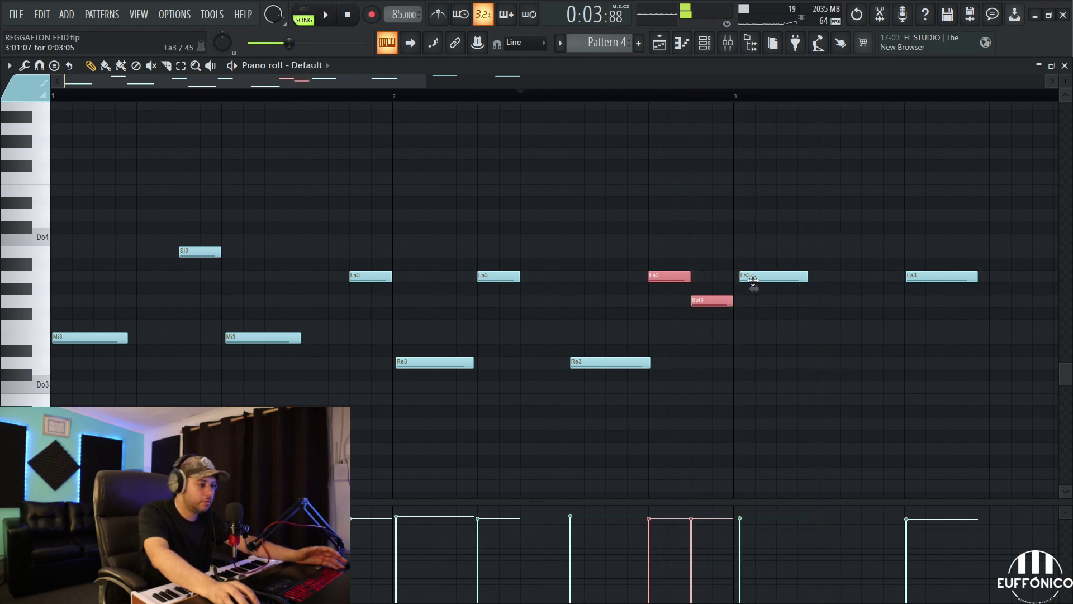
Fill in bars 3 and 4 with short Mi3, La3 and Mi4 notes, and shorten the Si3 note in bar 4.
click(760, 277)
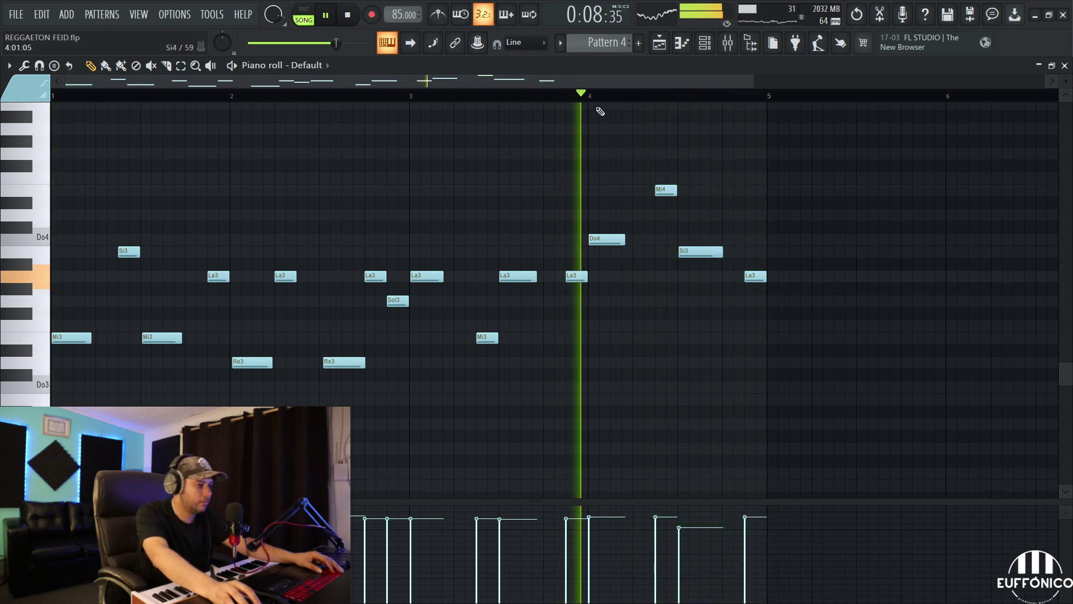
scroll(731, 275, up, 4)
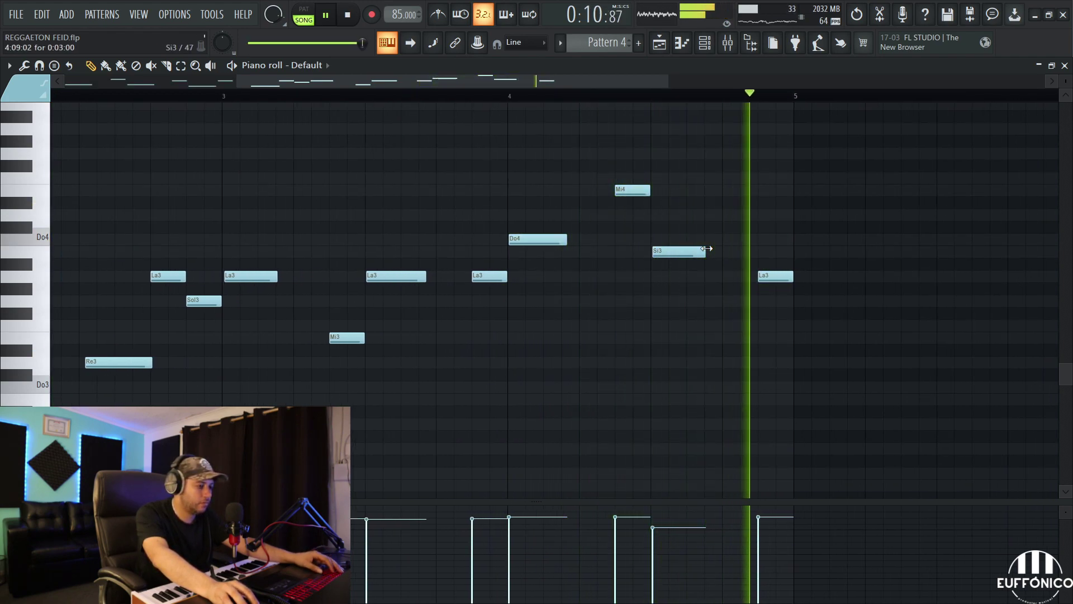
drag(705, 249, 690, 249)
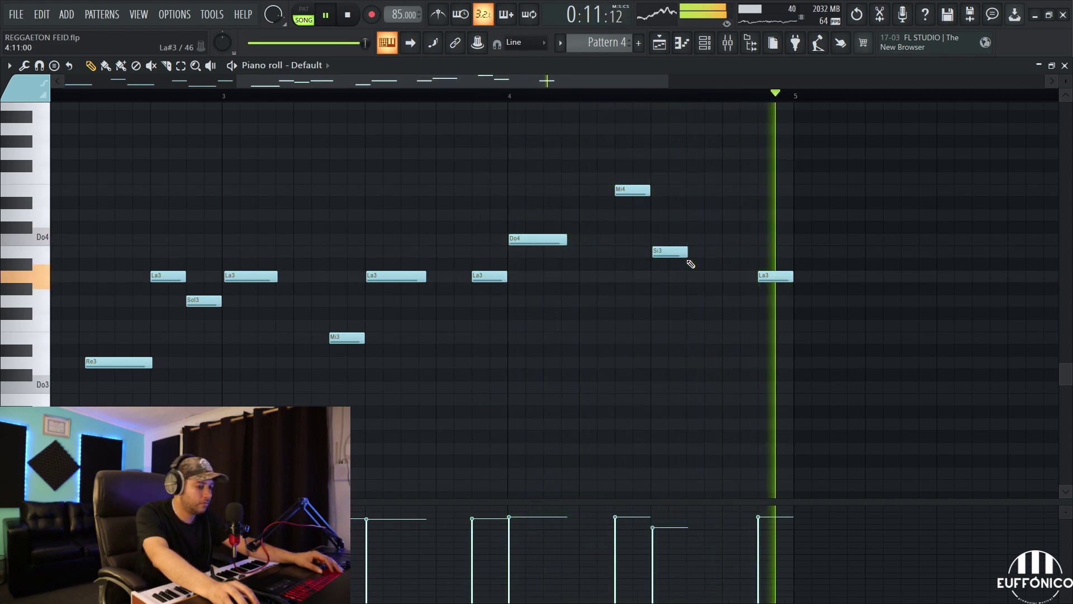
click(727, 251)
key(space)
Play back the four-bar bass line from the start and follow its notes.
scroll(450, 339, up, 3)
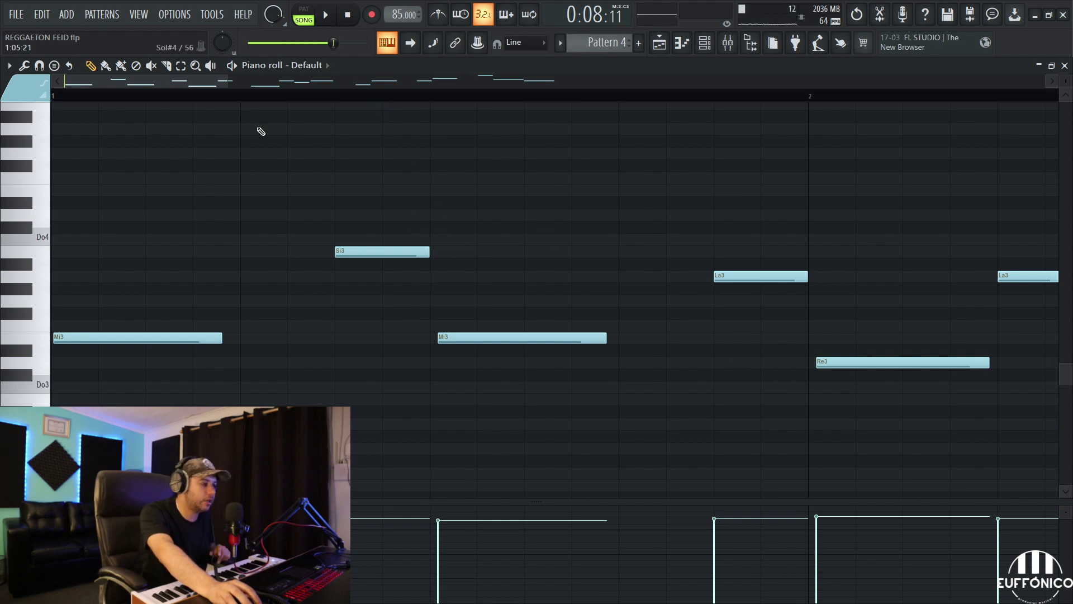
scroll(263, 239, down, 3)
key(space)
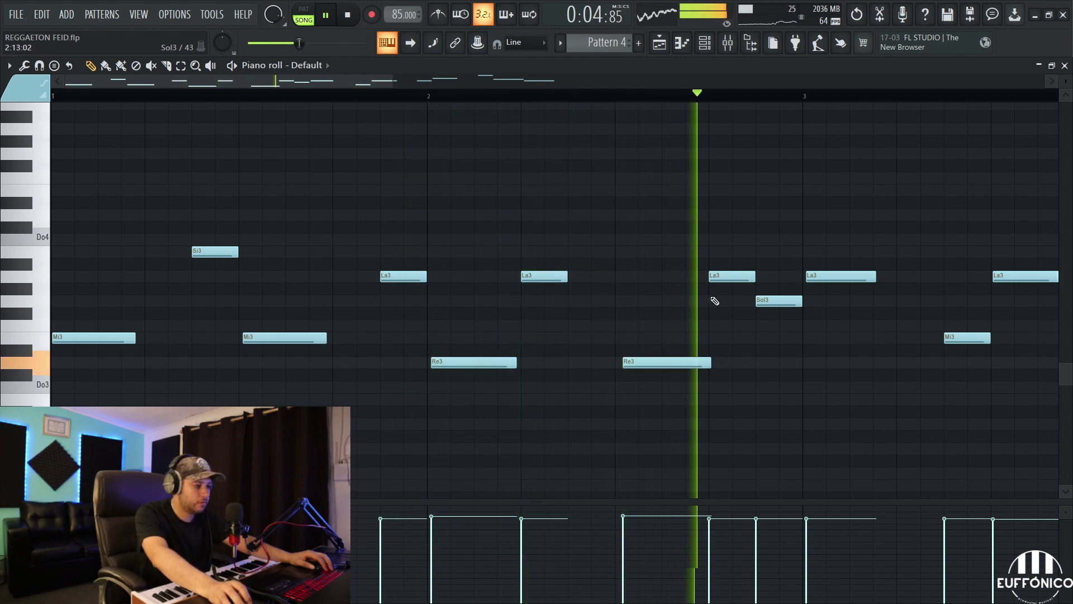
scroll(811, 330, down, 2)
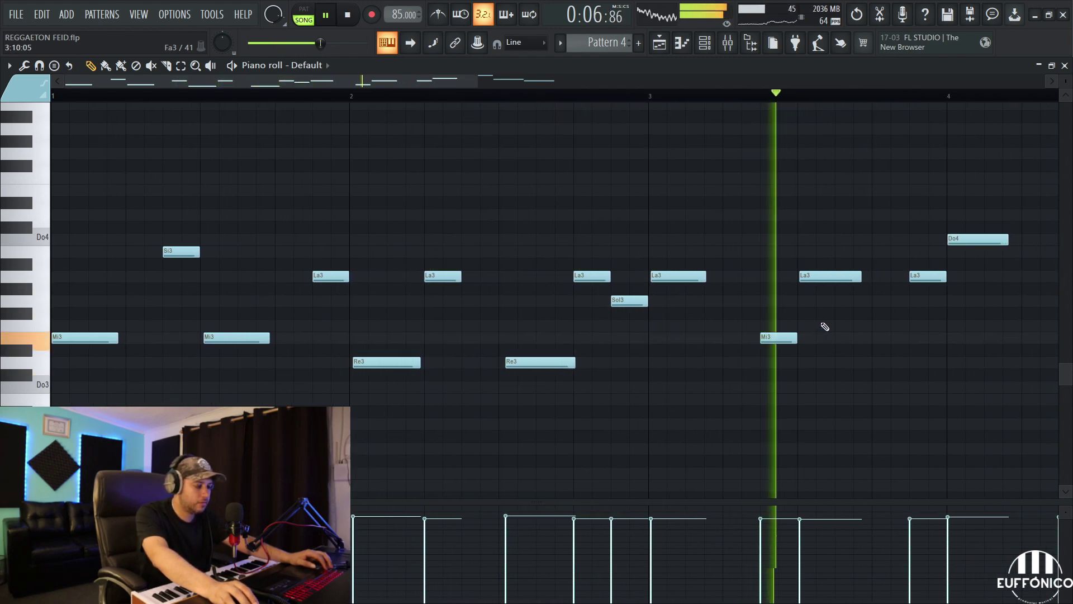
scroll(839, 316, down, 1)
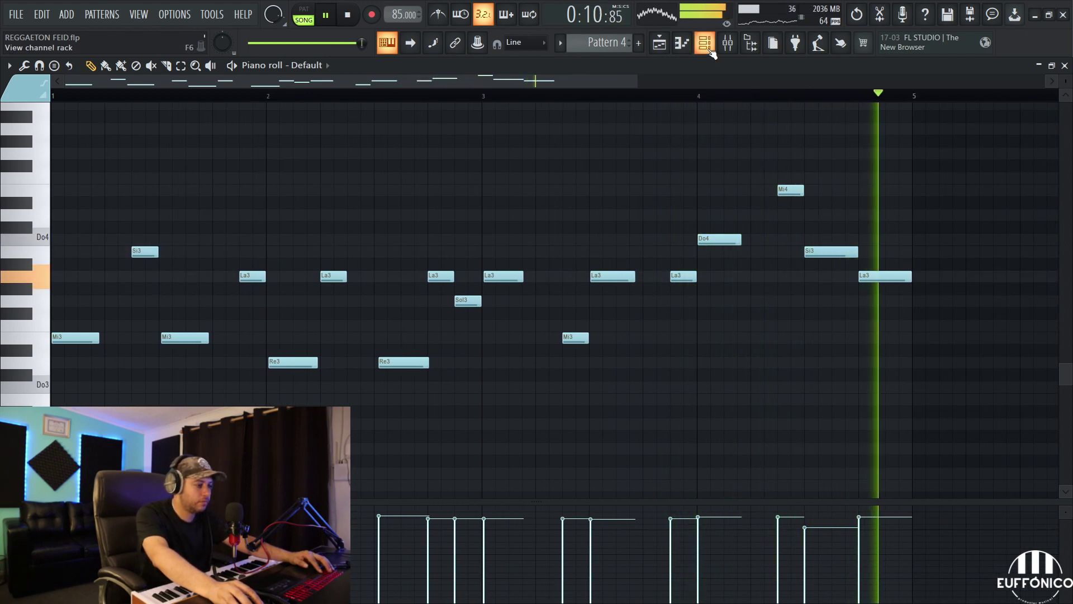
Insert Fruity Fast Dist on the BAJO 1 mixer track, switch to another of its presets, and play the bass.
key(F6)
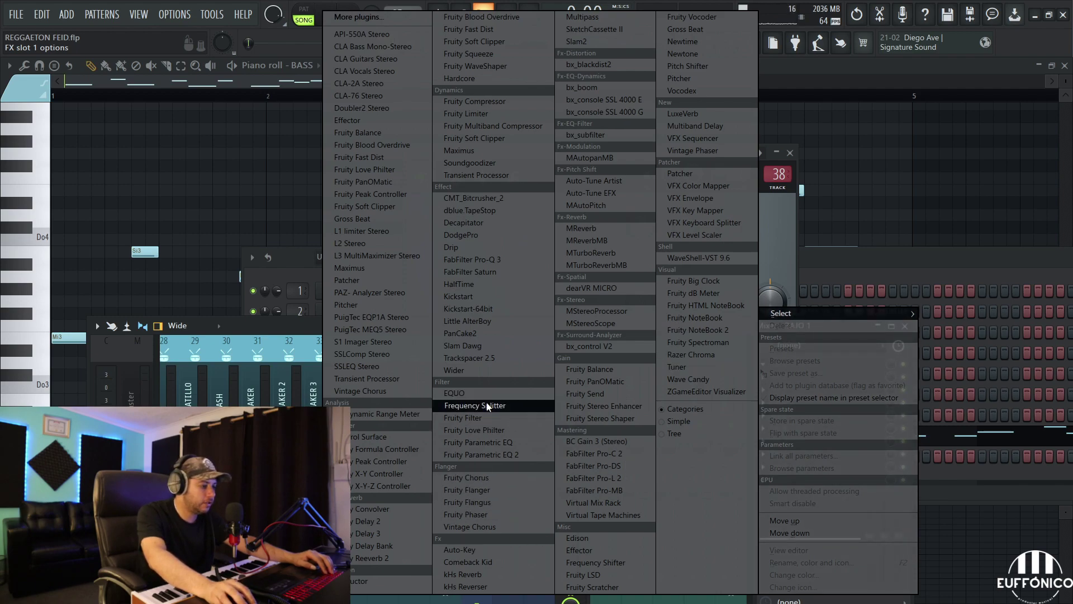
click(470, 29)
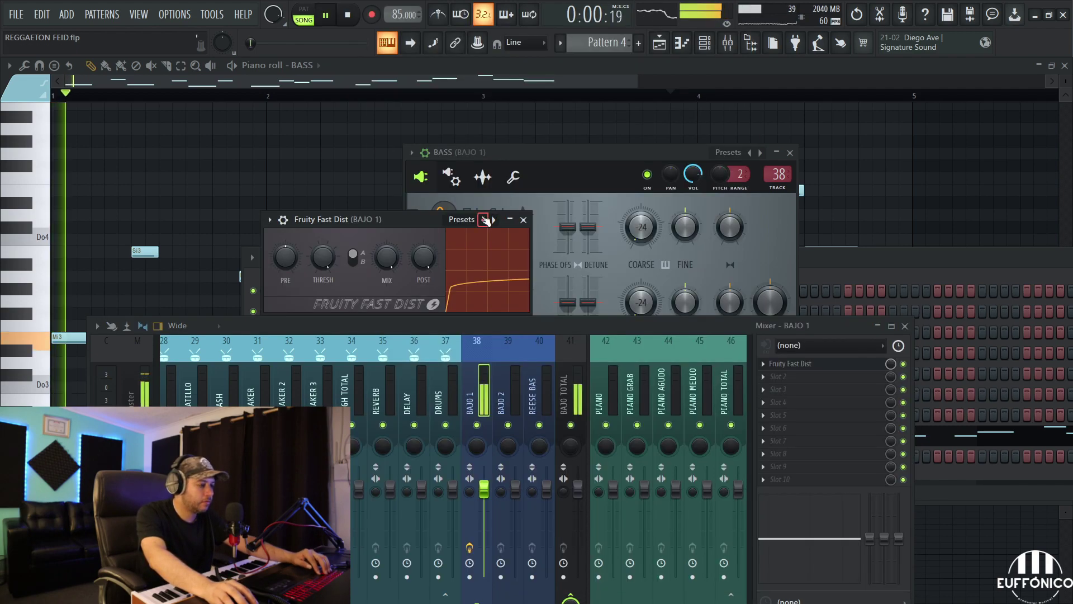
click(485, 221)
key(space)
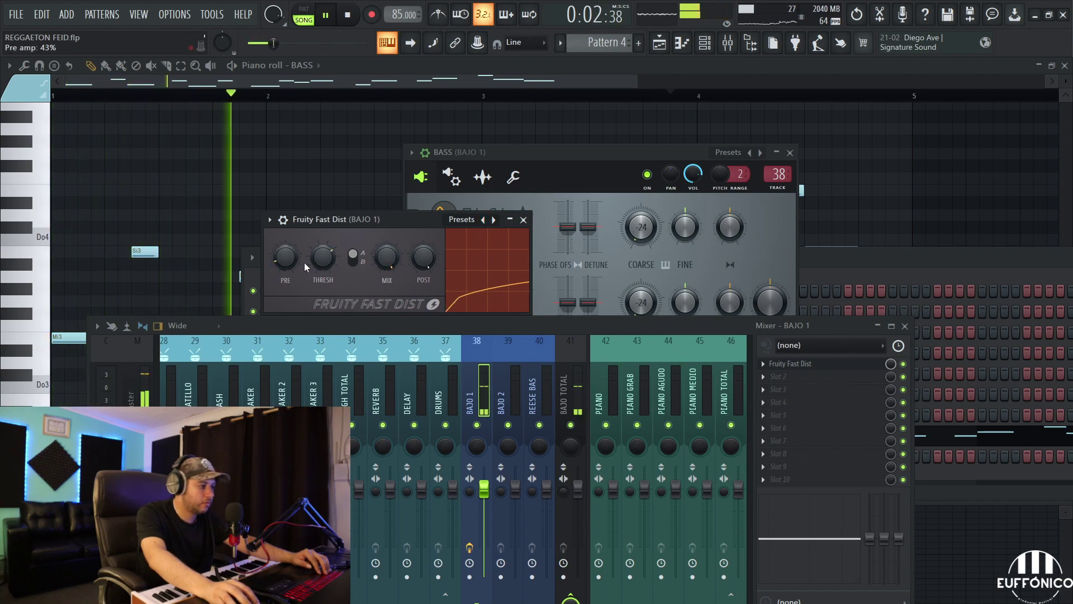
Raise Fruity Fast Dist's pre amp and set its mix level to 51% while listening to the bass.
drag(285, 257, 285, 246)
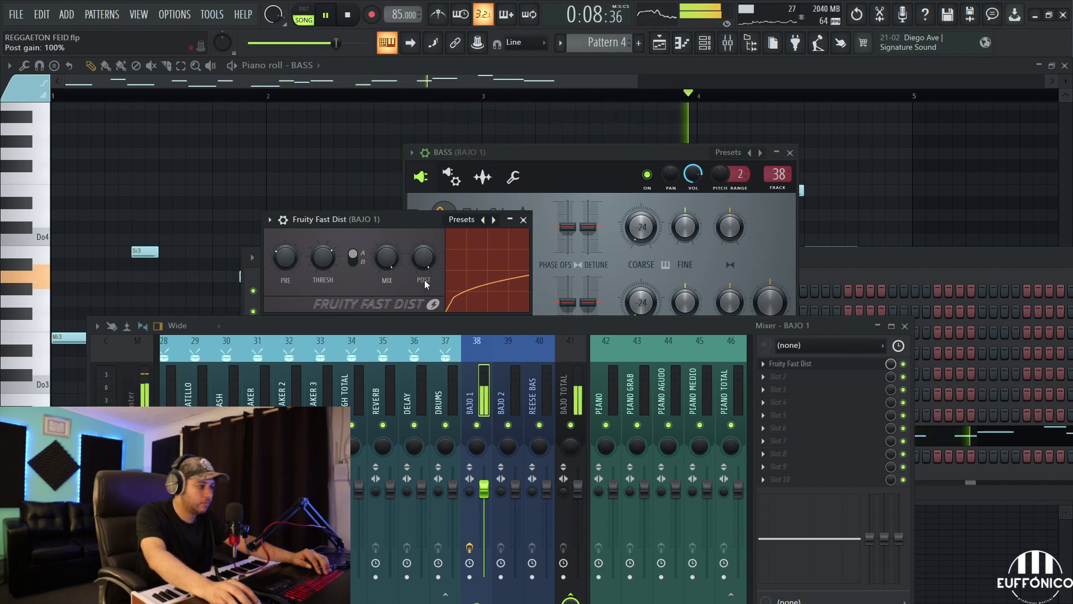
key(space)
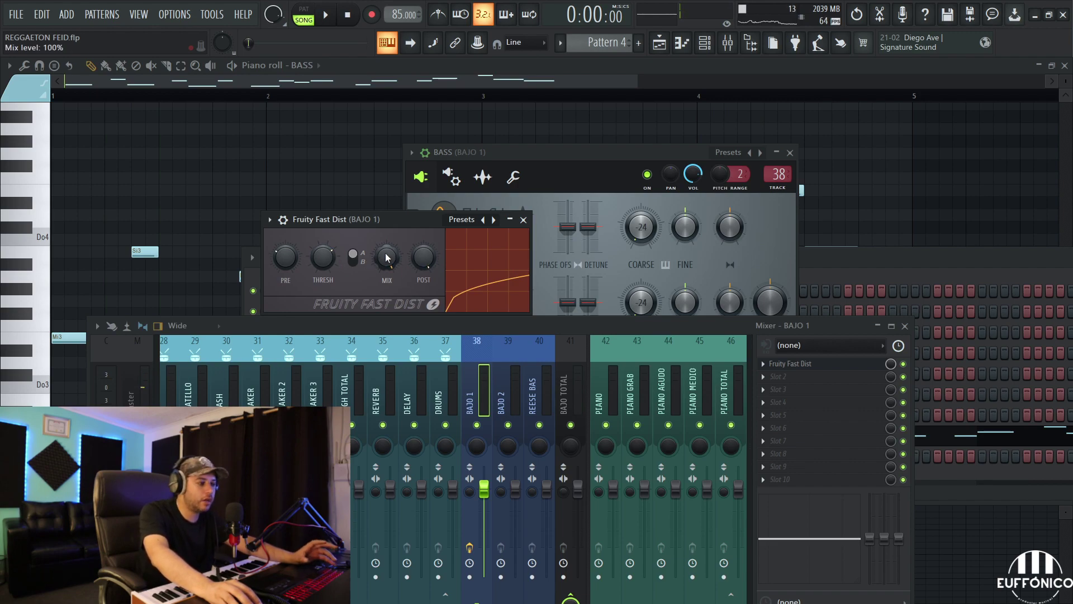
drag(385, 260, 386, 249)
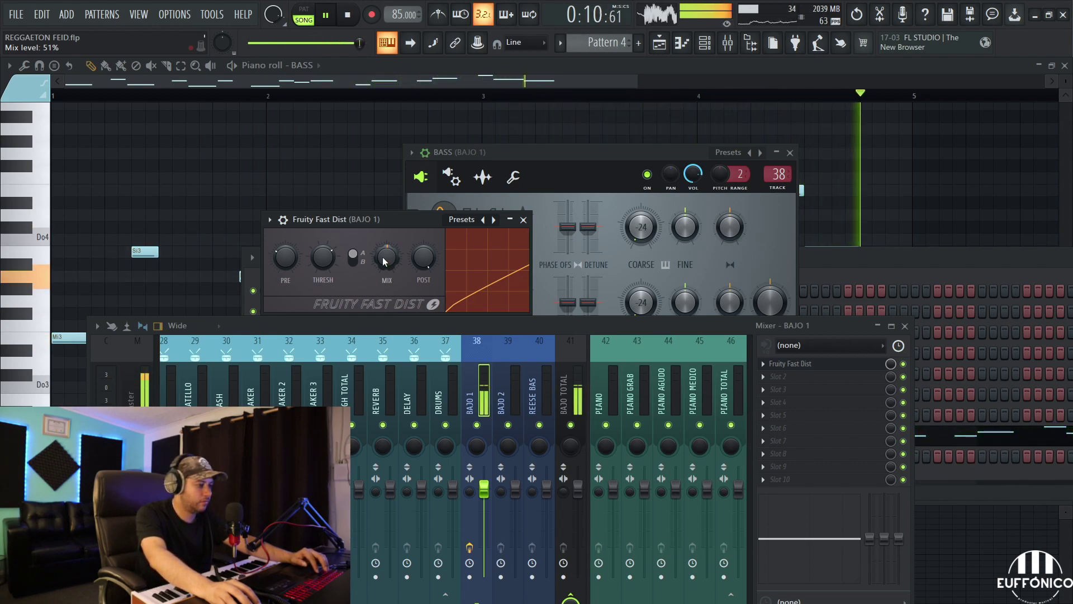
key(space)
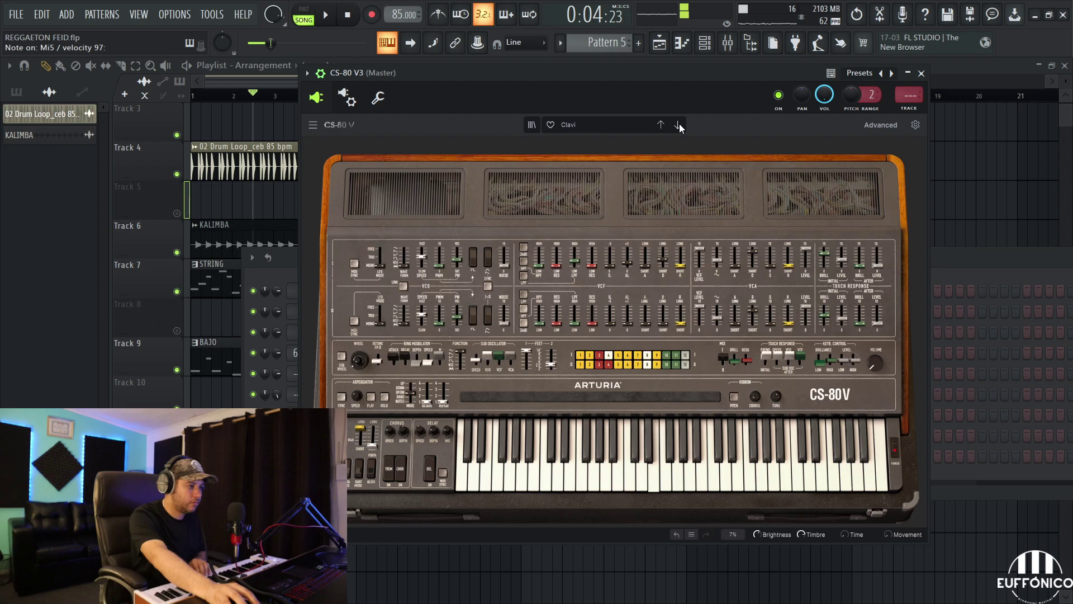
Record a four-bar melody in Pattern 6 with CS-80 V3's Clean Guitar preset, quantize the notes, and play it back.
click(679, 125)
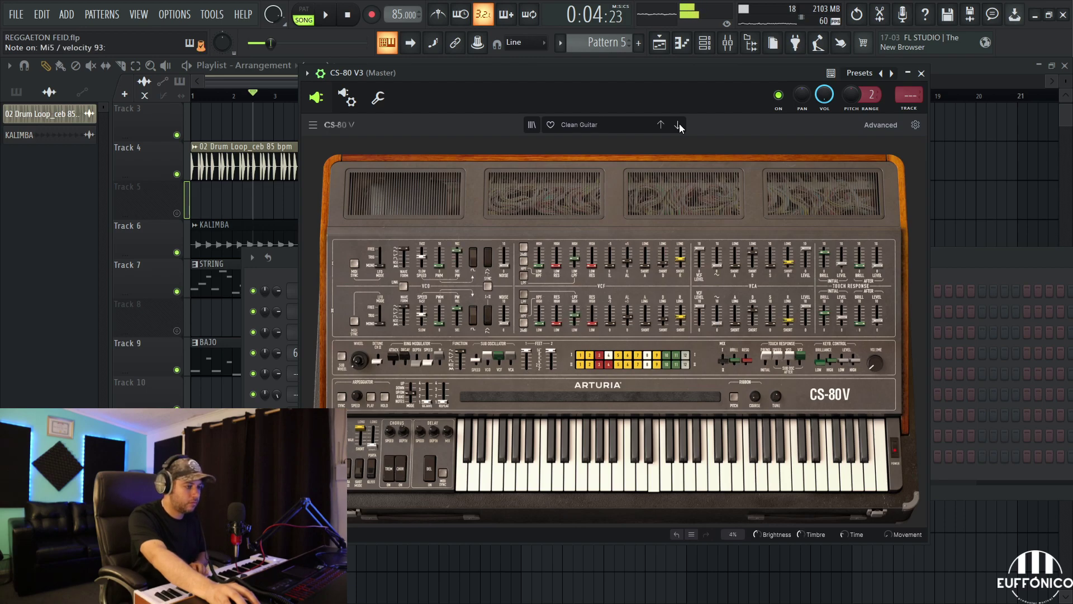
double_click(907, 95)
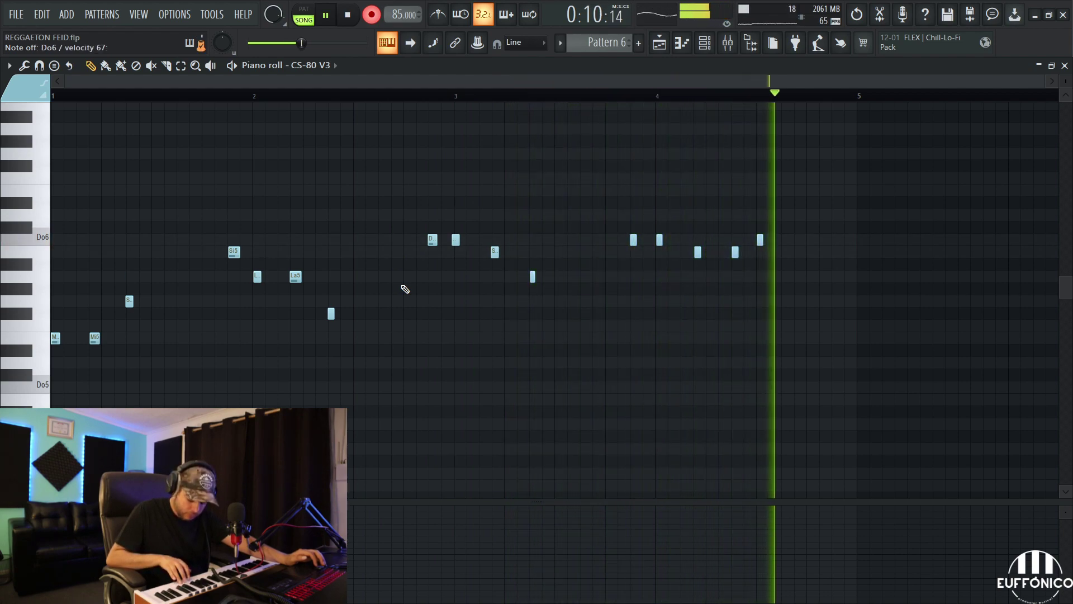
key(space)
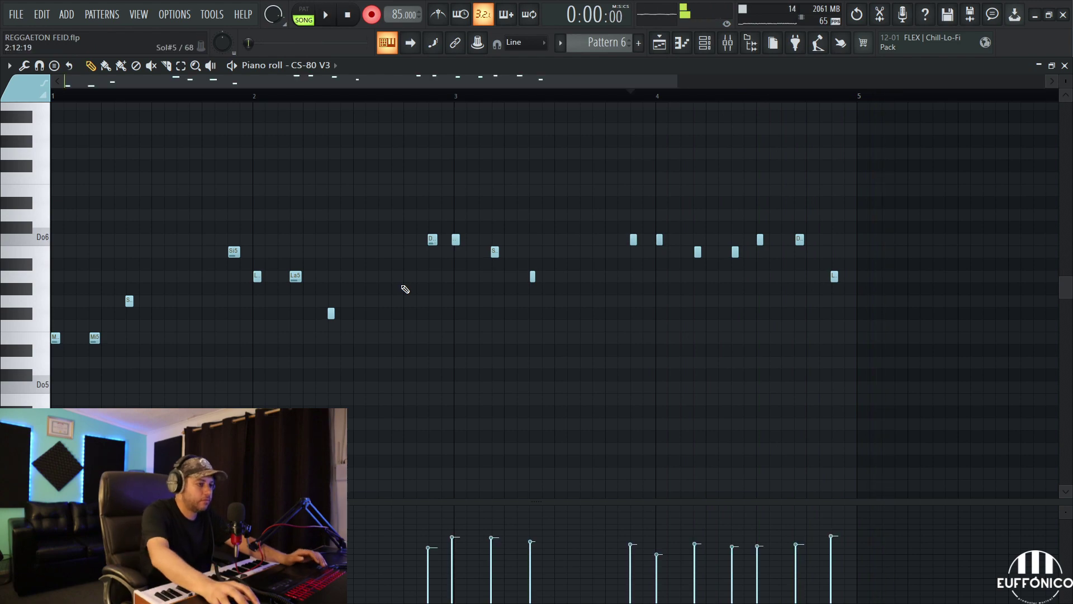
click(620, 399)
key(space)
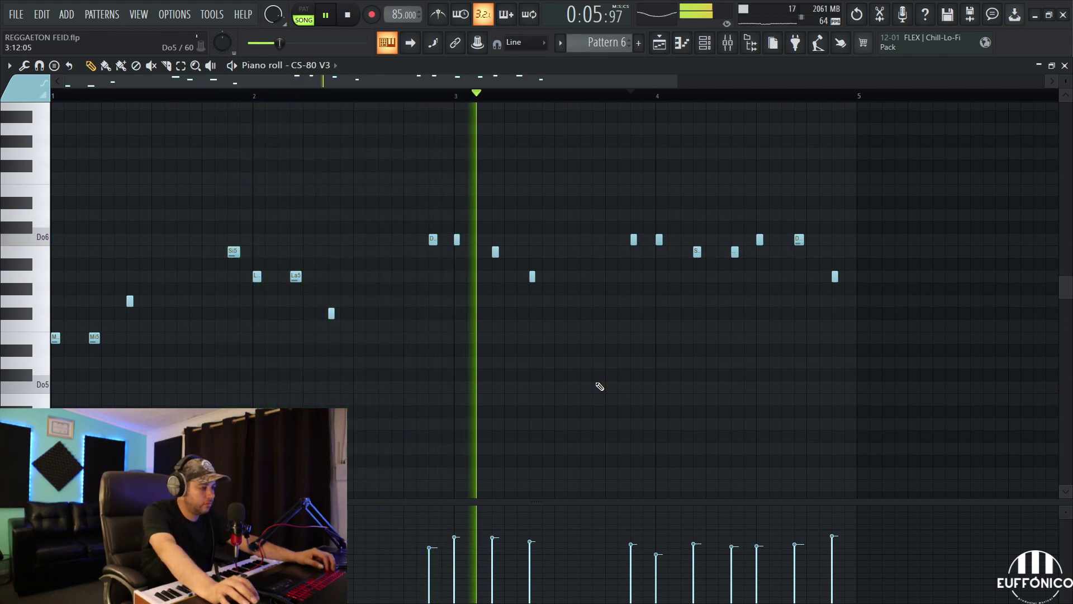
Change bar 3's last two notes to La5 and Si5, and lower the first Si5 in bar 4 to La5.
click(365, 96)
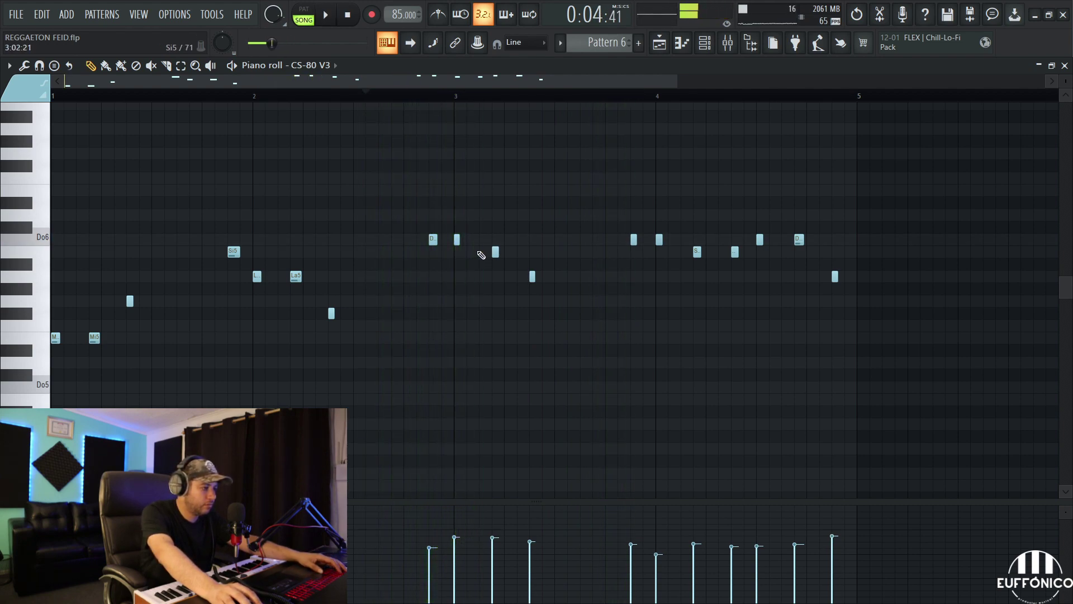
drag(458, 240, 495, 275)
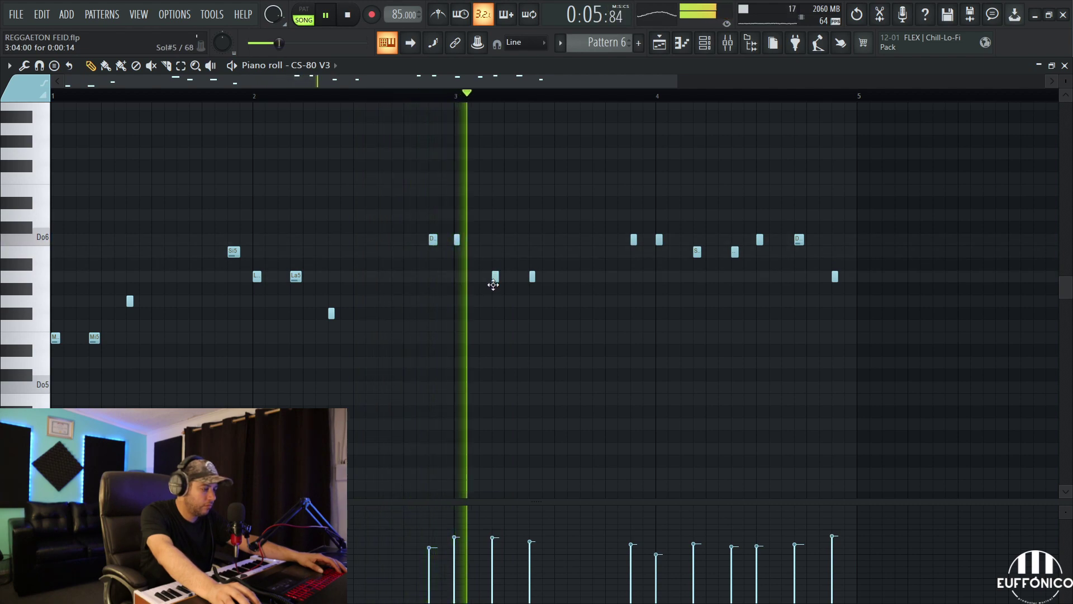
drag(531, 277, 529, 251)
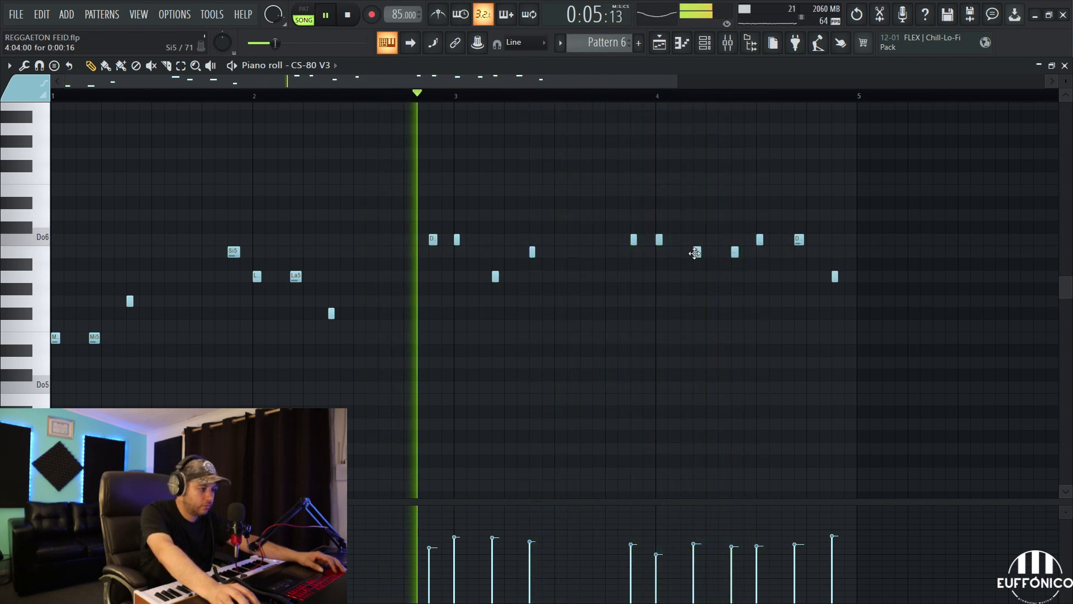
drag(696, 255, 697, 278)
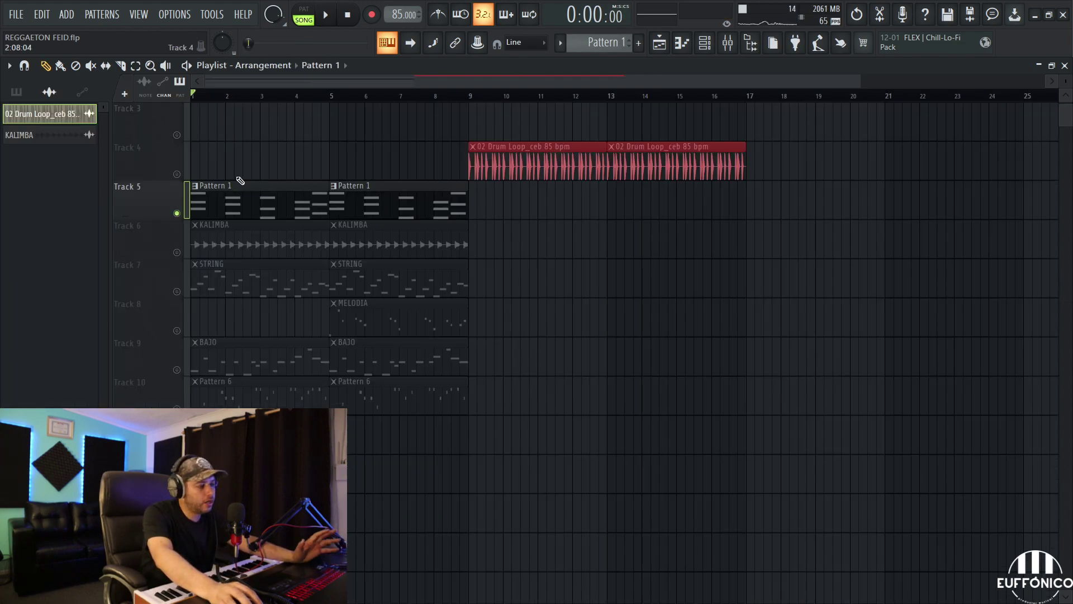
Reactivate all playlist tracks and play the song to try SampleTank 4's Cello Detache 1 sound with it.
click(177, 174)
right_click(177, 174)
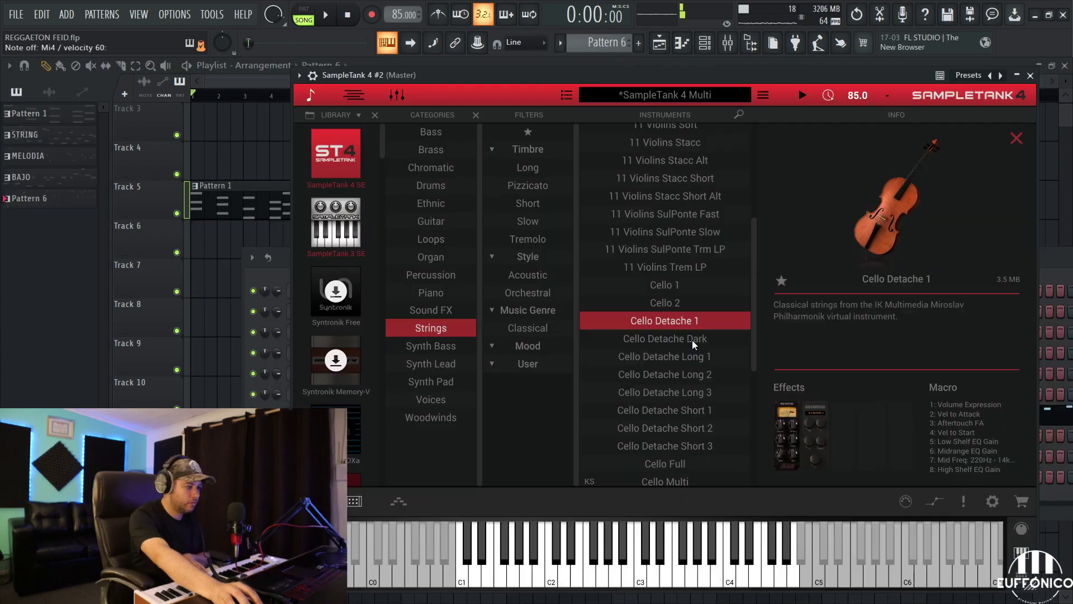
click(327, 17)
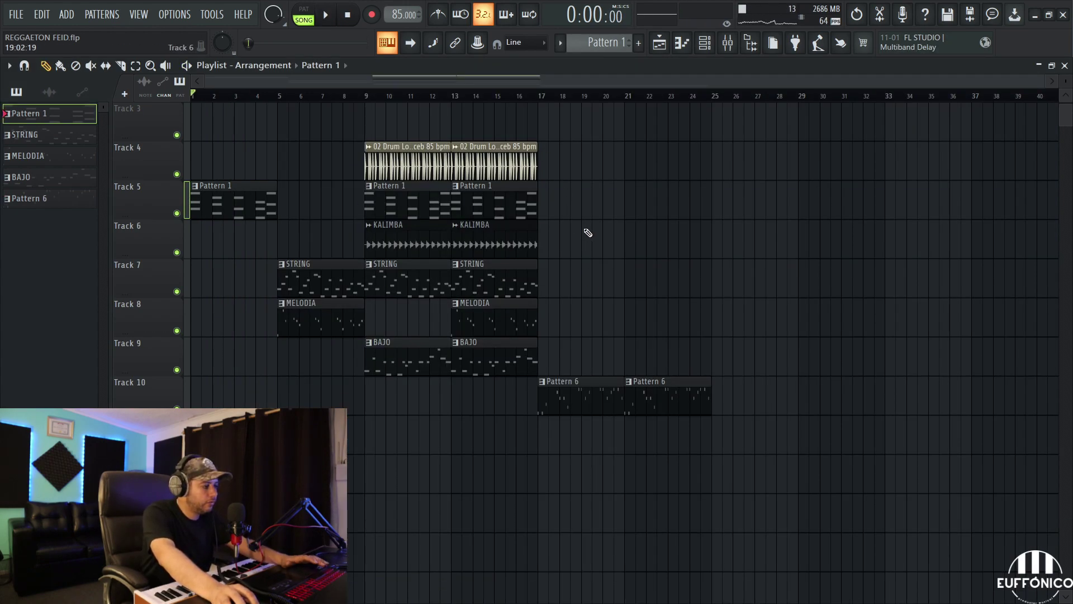
Record sustained chords in Pattern 7 for bars 5 to 8 on Track 10 and play the arrangement.
click(438, 16)
key(r)
key(space)
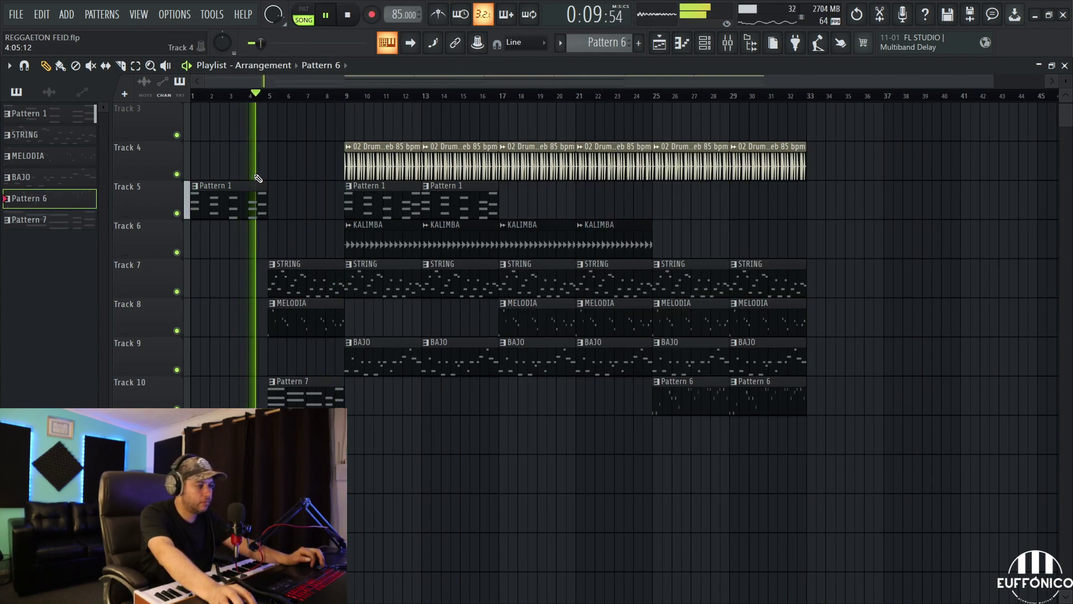
Open the channel rack, select the SampleTank 4 channel, and stop playback.
click(704, 43)
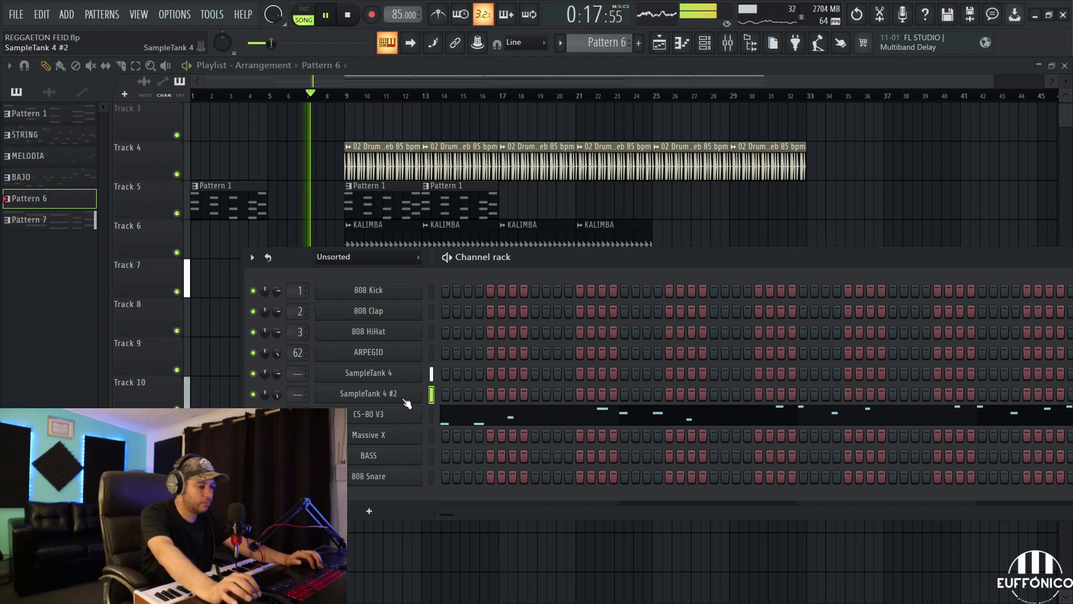
click(430, 374)
key(space)
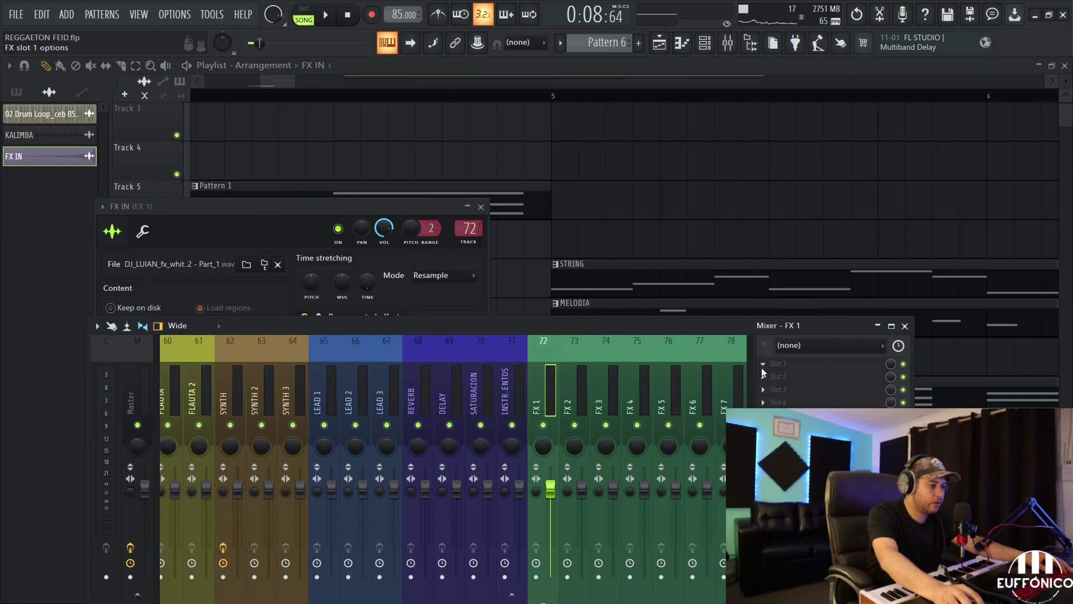
Insert Fruity Reeverb 2 in slot 1 of the FX 1 mixer track and listen to the FX IN riser leading into bar 5.
click(762, 371)
mouse_move(782, 313)
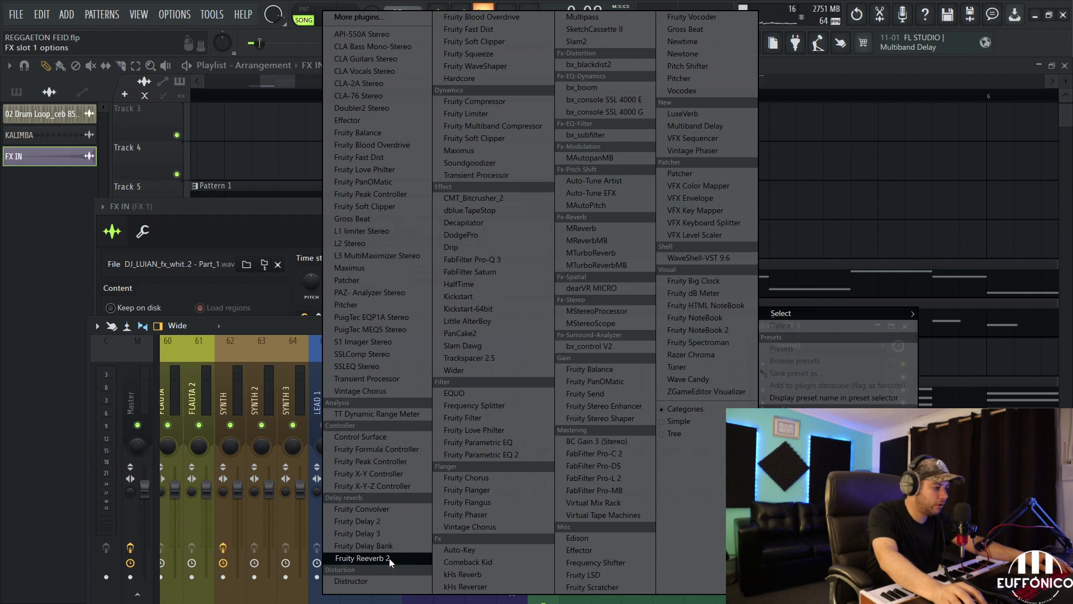
click(359, 557)
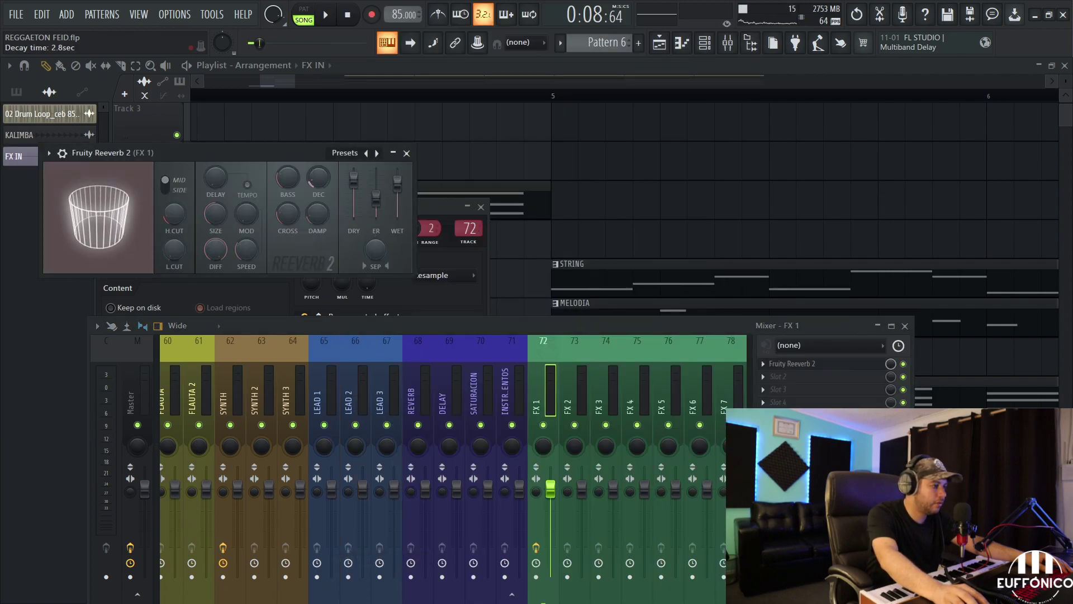
key(F12)
key(space)
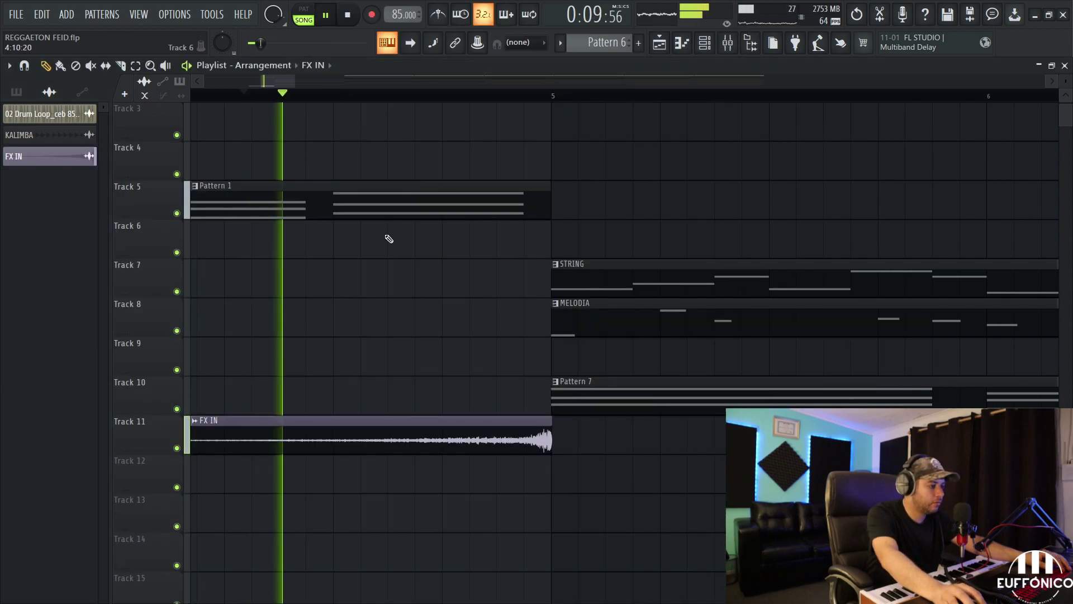
Browse the Impact Essentials folders, audition impact samples, and place FF_IE_fx_impact_bang on Track 12 at the transition into bar 5.
scroll(479, 356, down, 6)
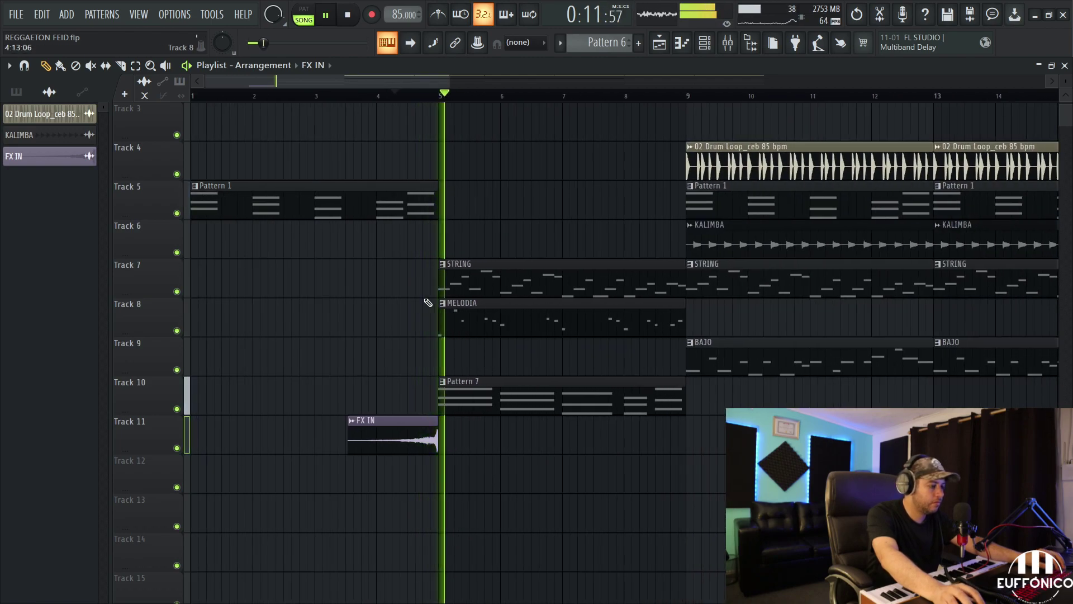
click(316, 96)
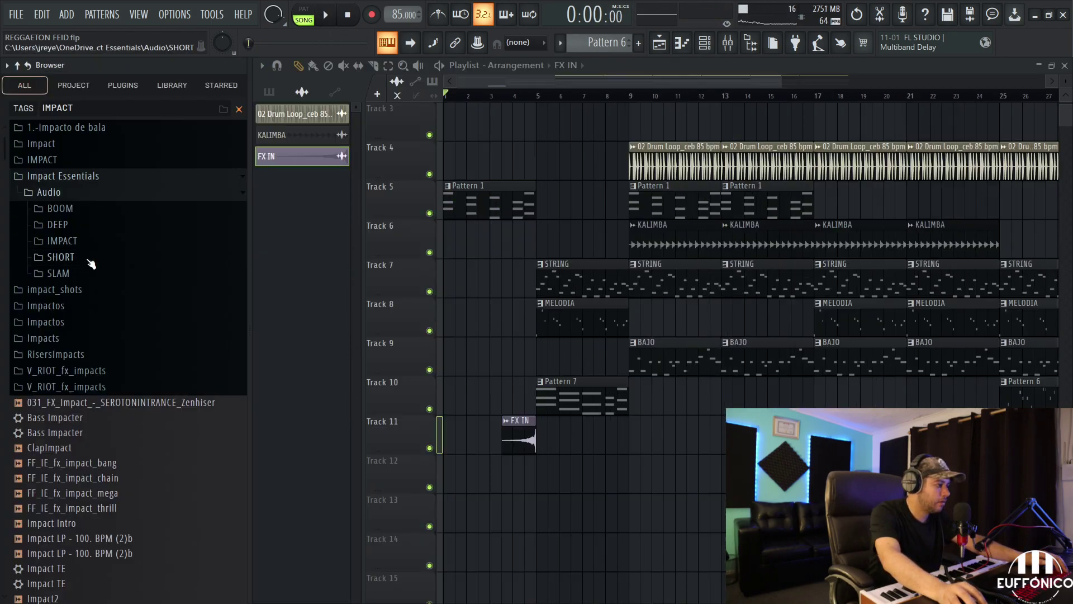
click(60, 256)
click(88, 288)
click(99, 318)
click(92, 302)
click(91, 272)
click(81, 257)
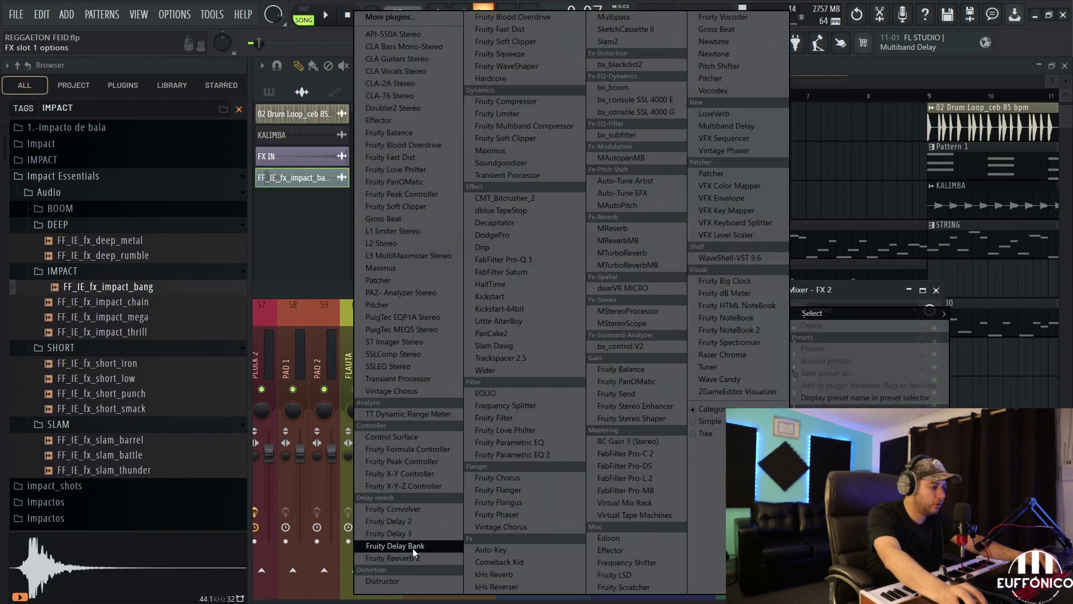
Insert Fruity Delay Bank in slot 1 of the FX 2 mixer track and play the impact at bar 5 with it.
click(398, 546)
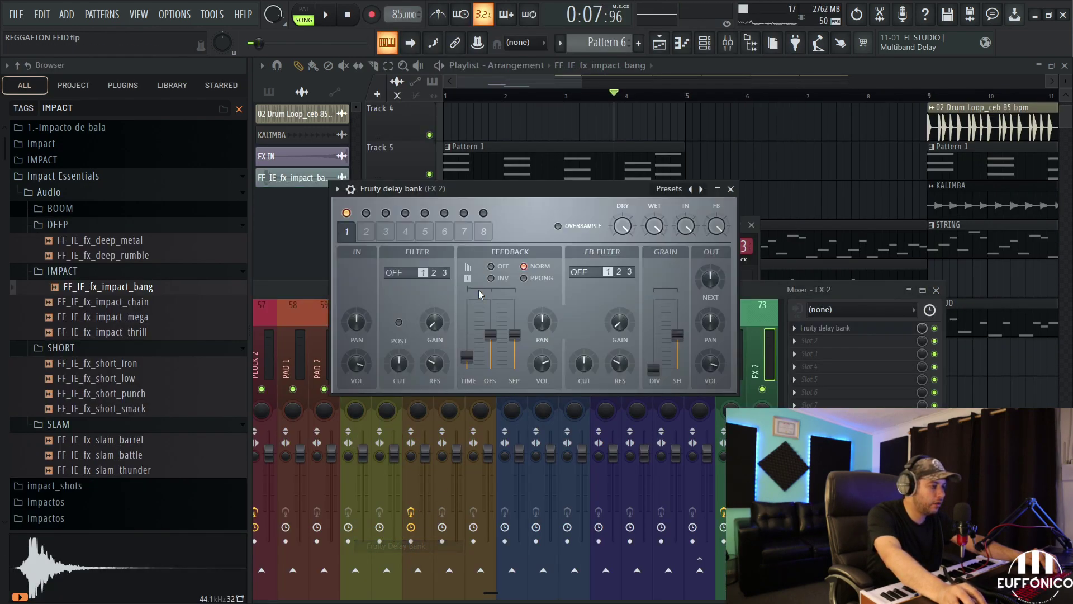
key(space)
key(F5)
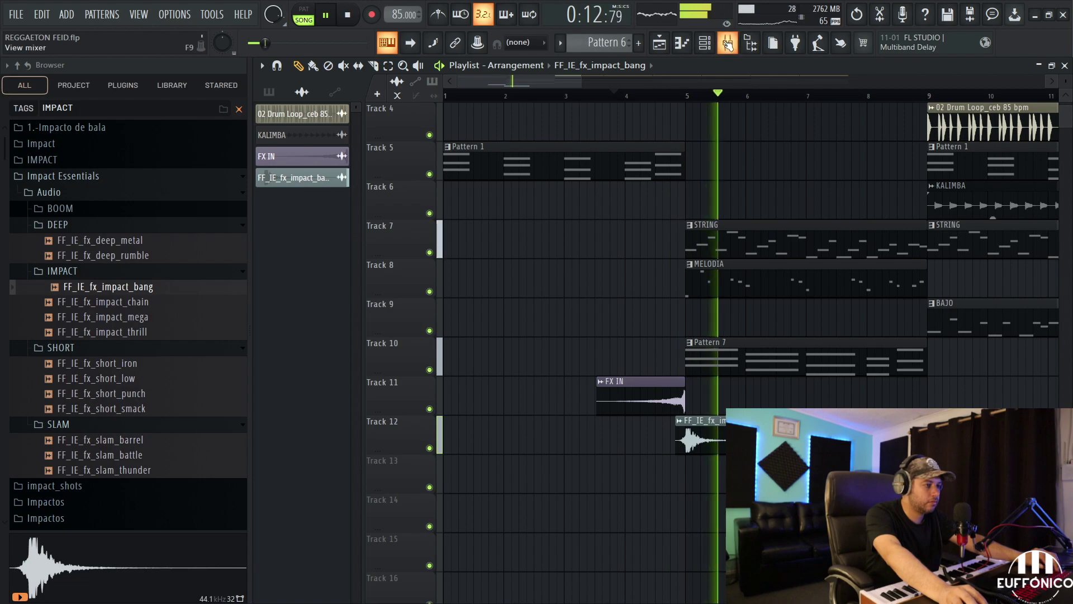
key(F9)
click(812, 329)
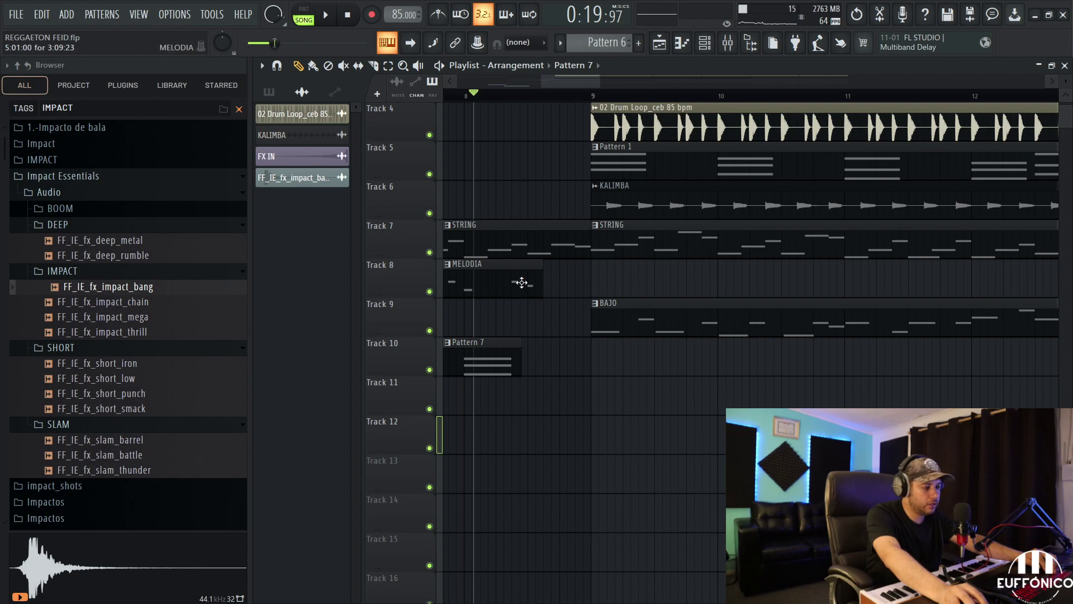
Play the song from just before bar 8 into the drum entry at bar 9 and set the global snap to Line.
scroll(520, 95, down, 3)
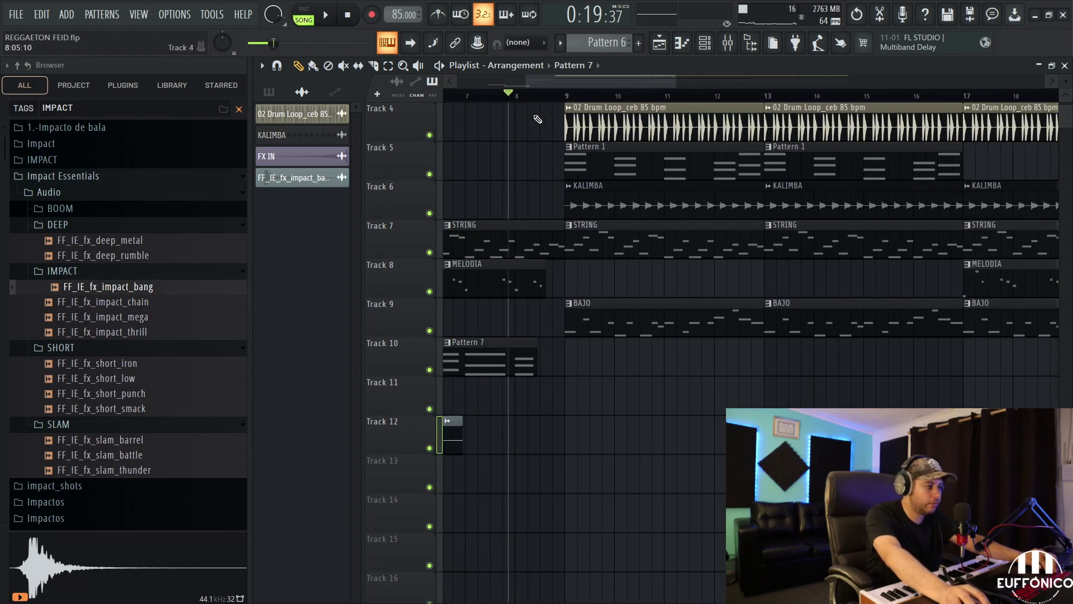
key(space)
click(520, 42)
click(516, 57)
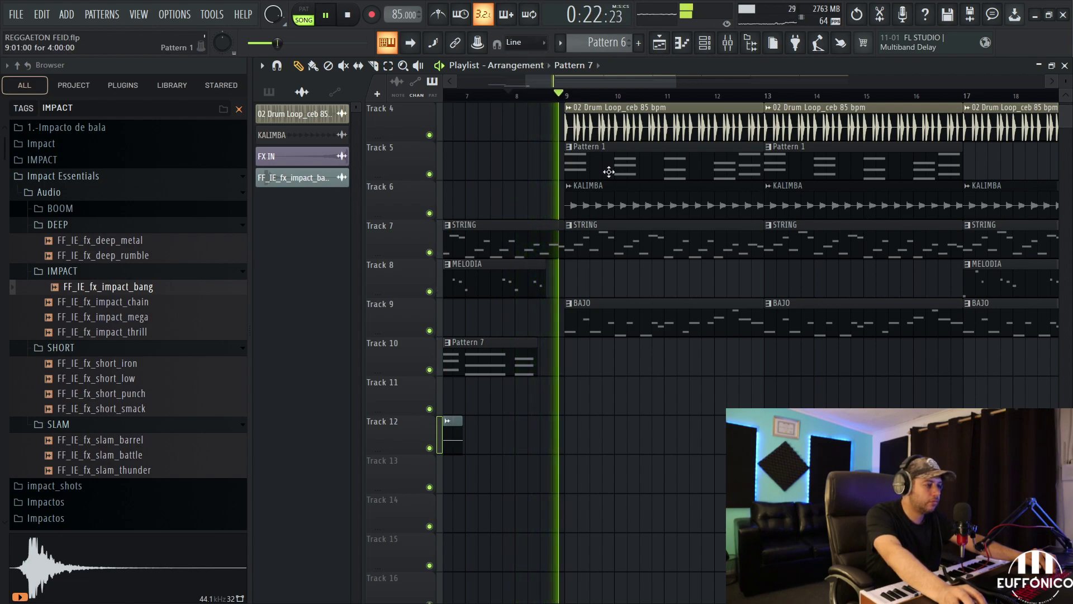